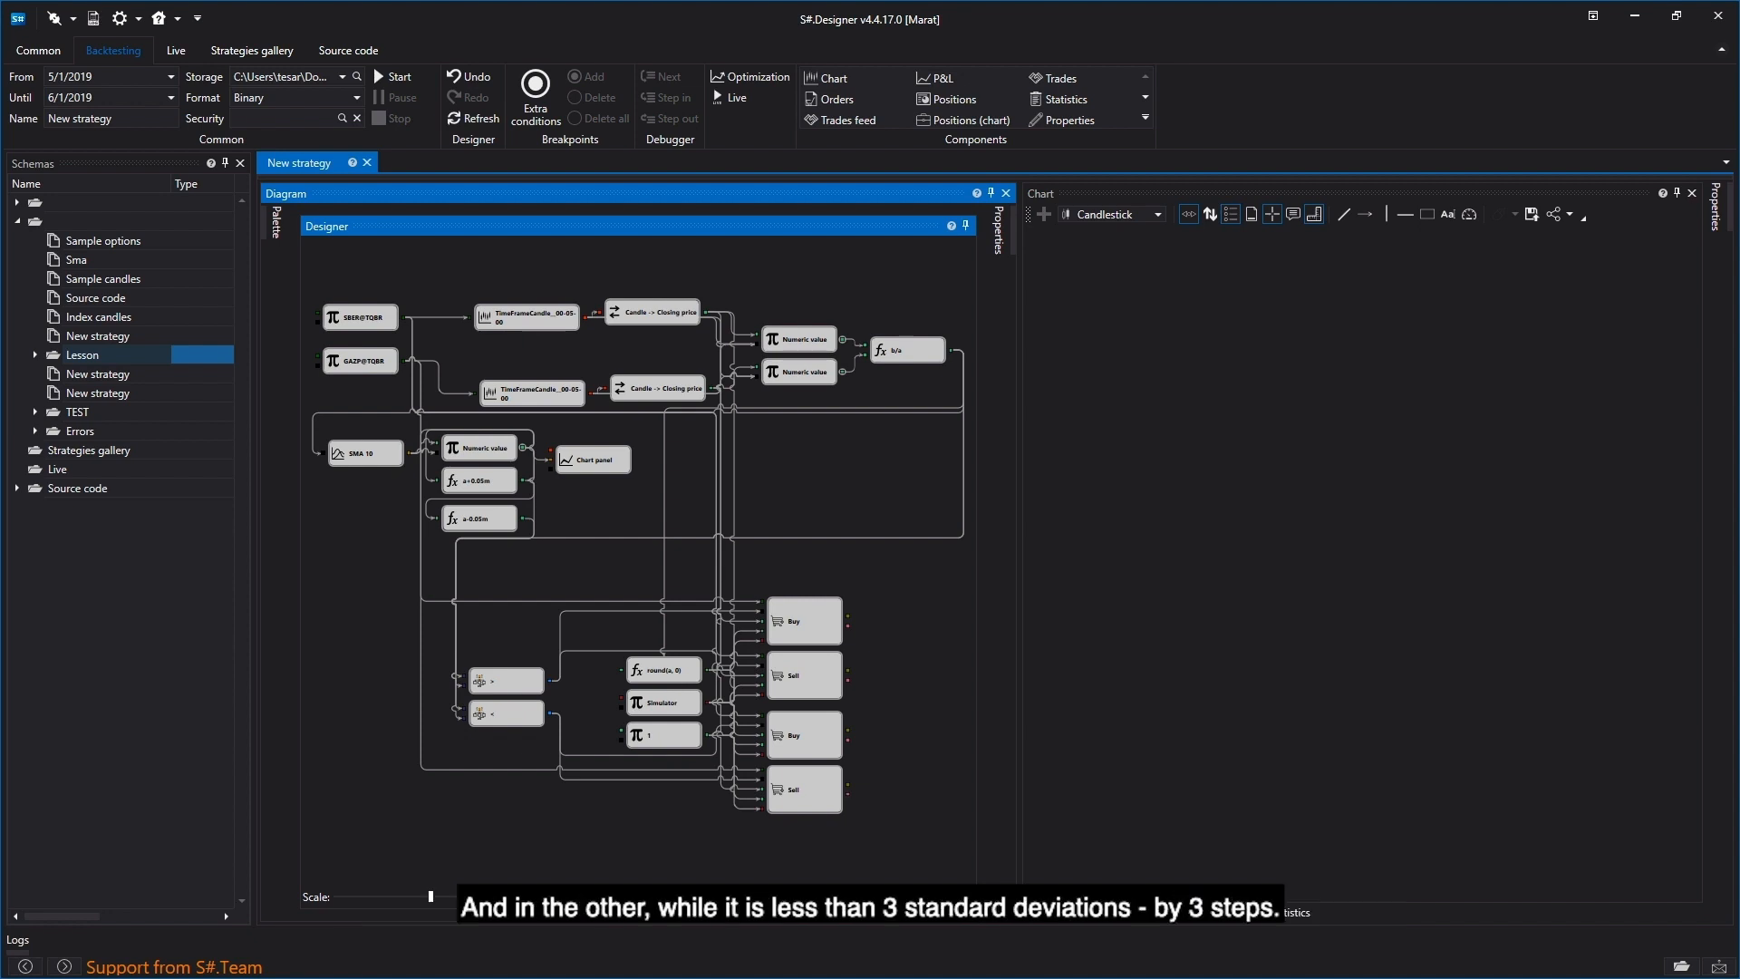
Add an Indicator cube to the diagram directly below the SMA 10 cube and show its properties.
left_click(265, 215)
left_click(439, 524)
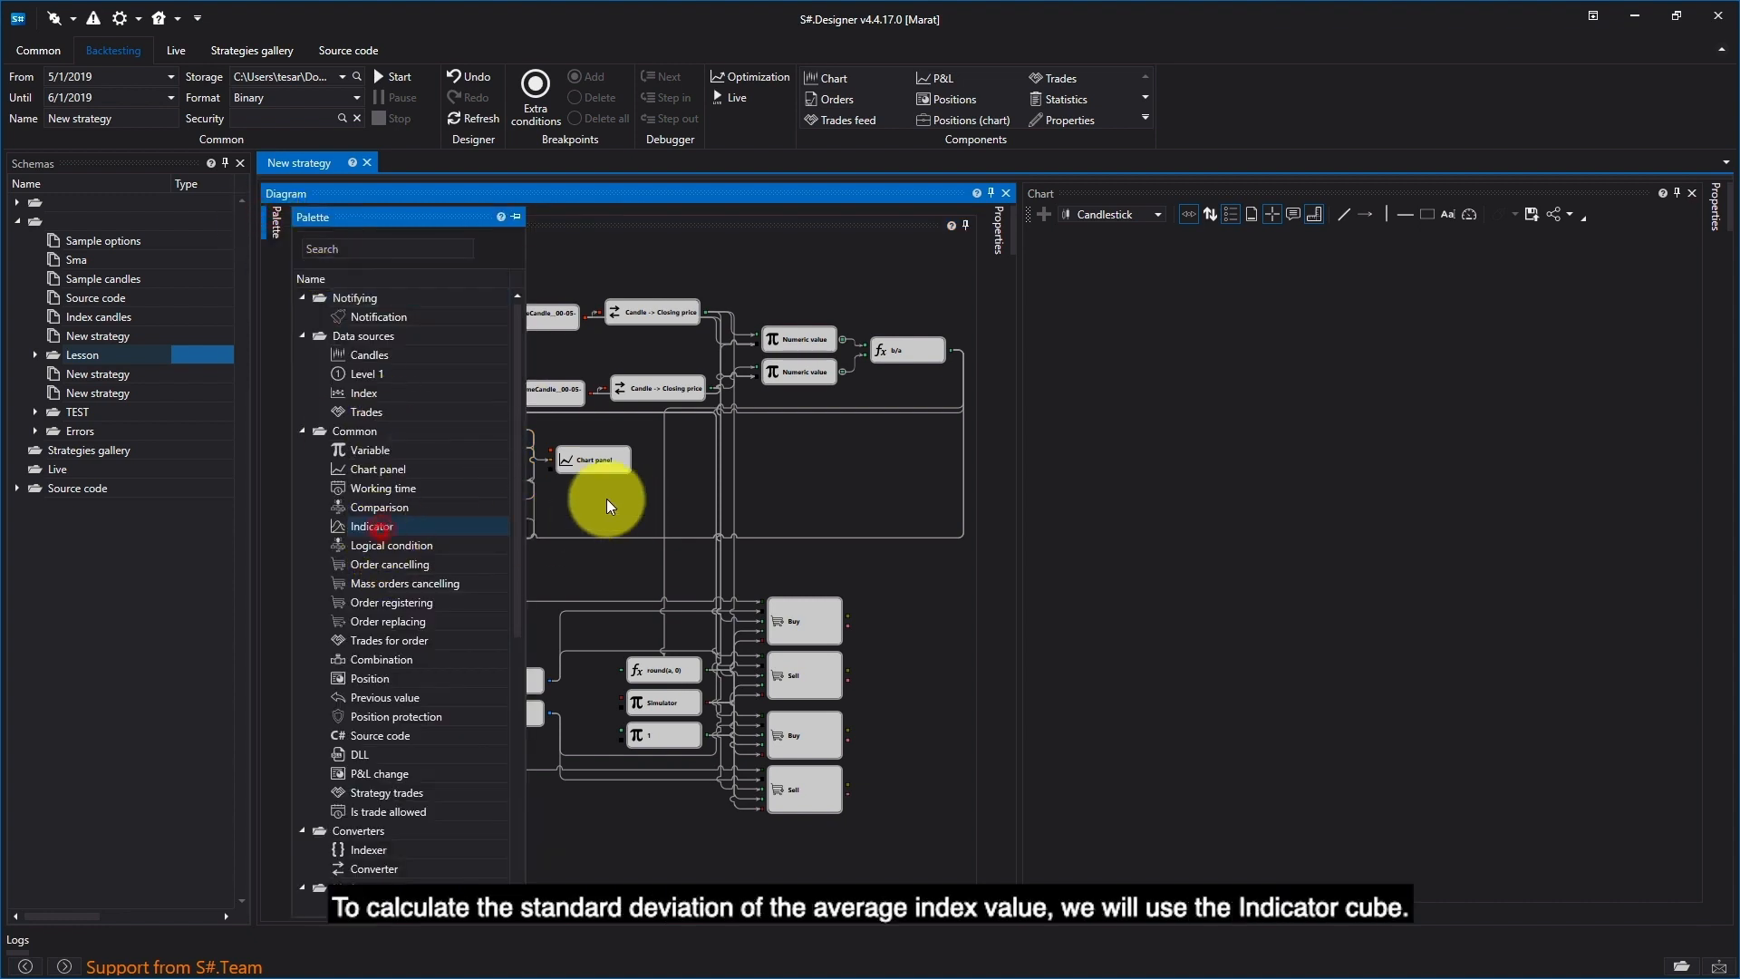
left_click_drag(573, 481, 360, 488)
right_click(357, 489)
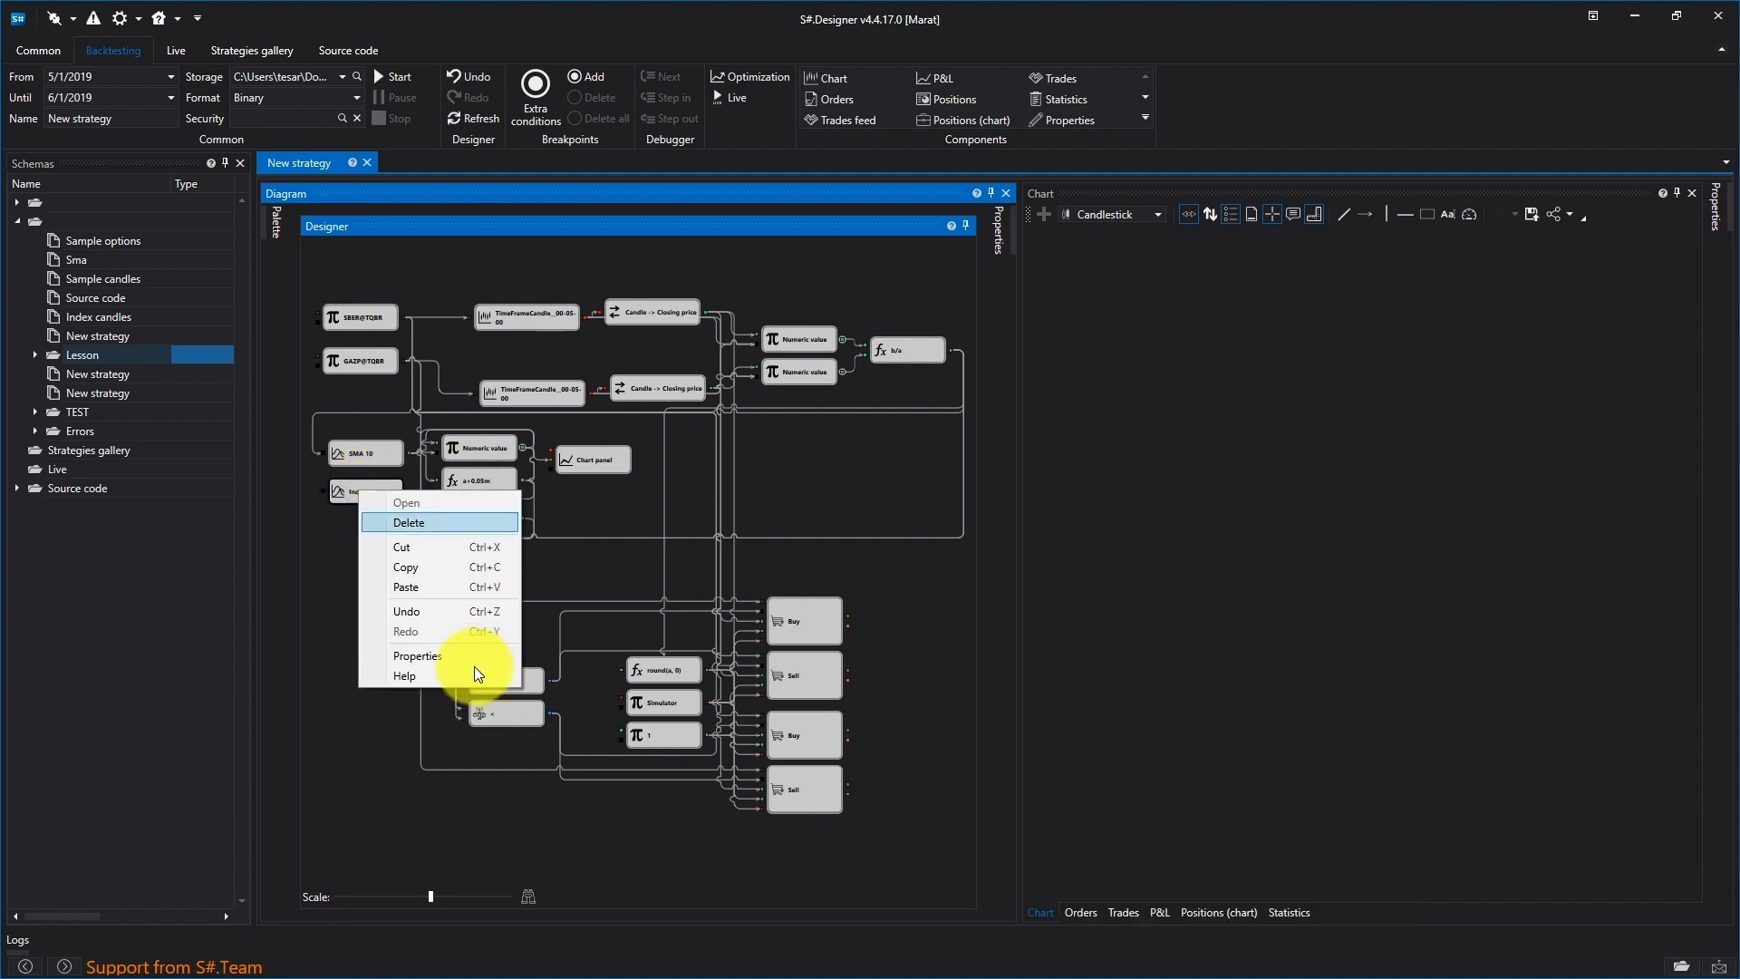
left_click(453, 661)
Set the new indicator cube's type to StdDev (Standard deviation), filtering the indicator list by "sta".
left_click(949, 373)
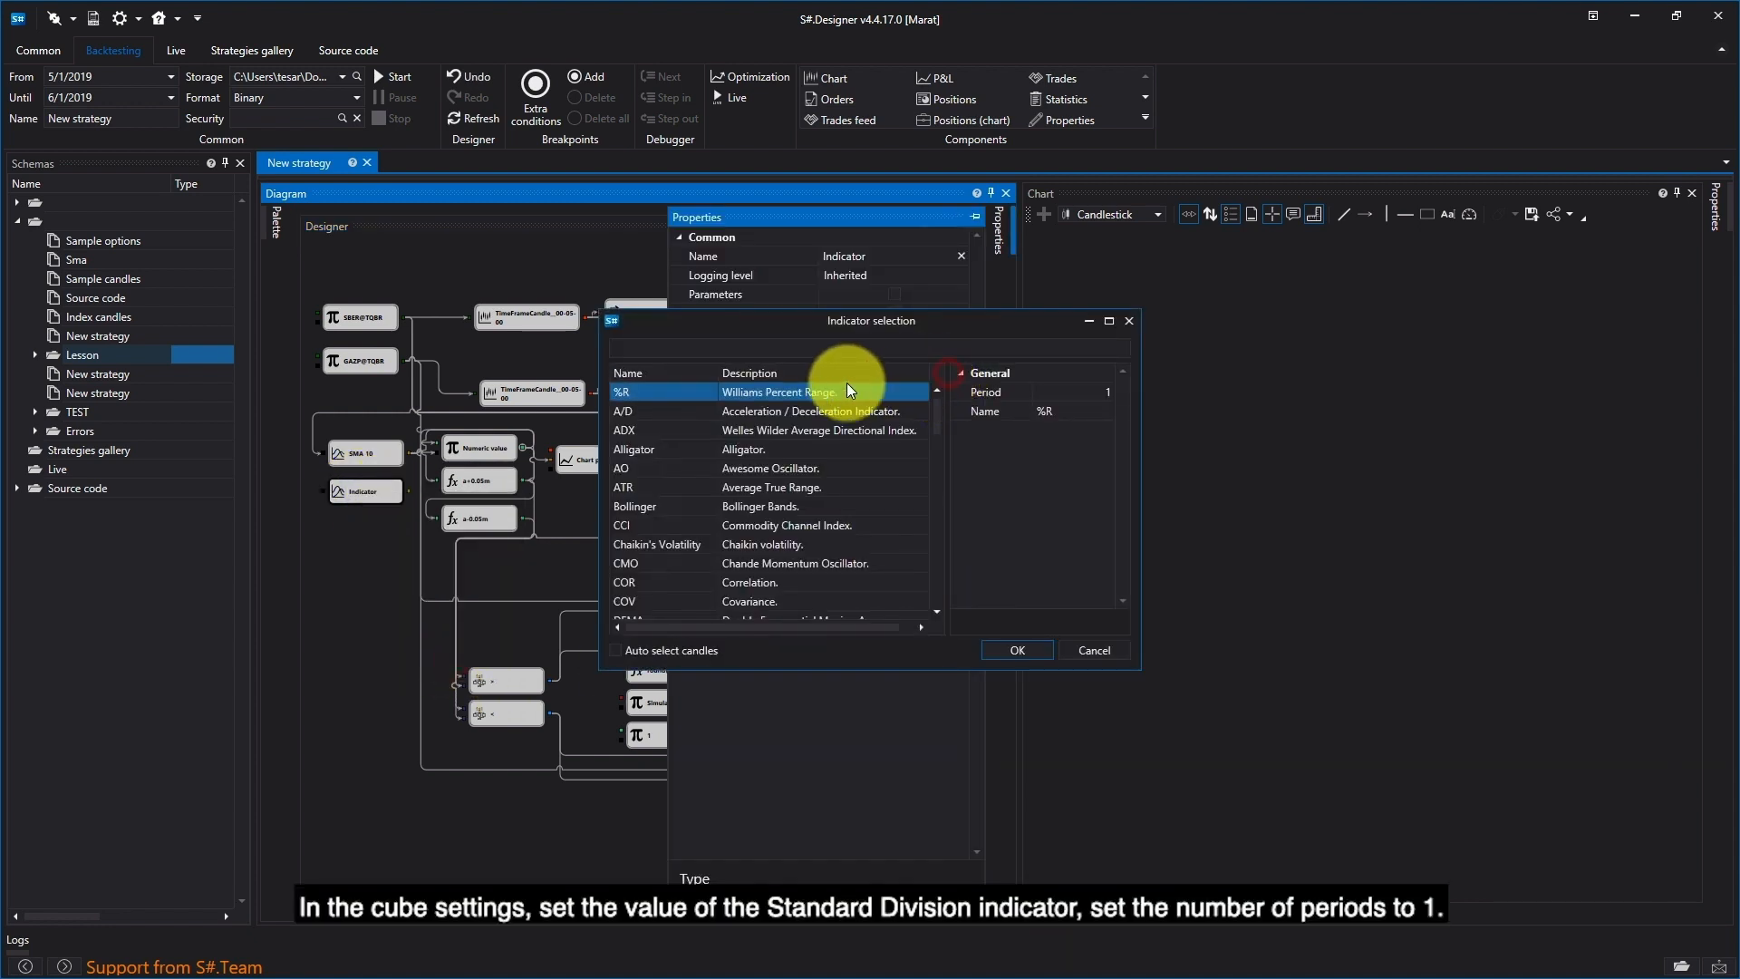
left_click(831, 344)
type("stn")
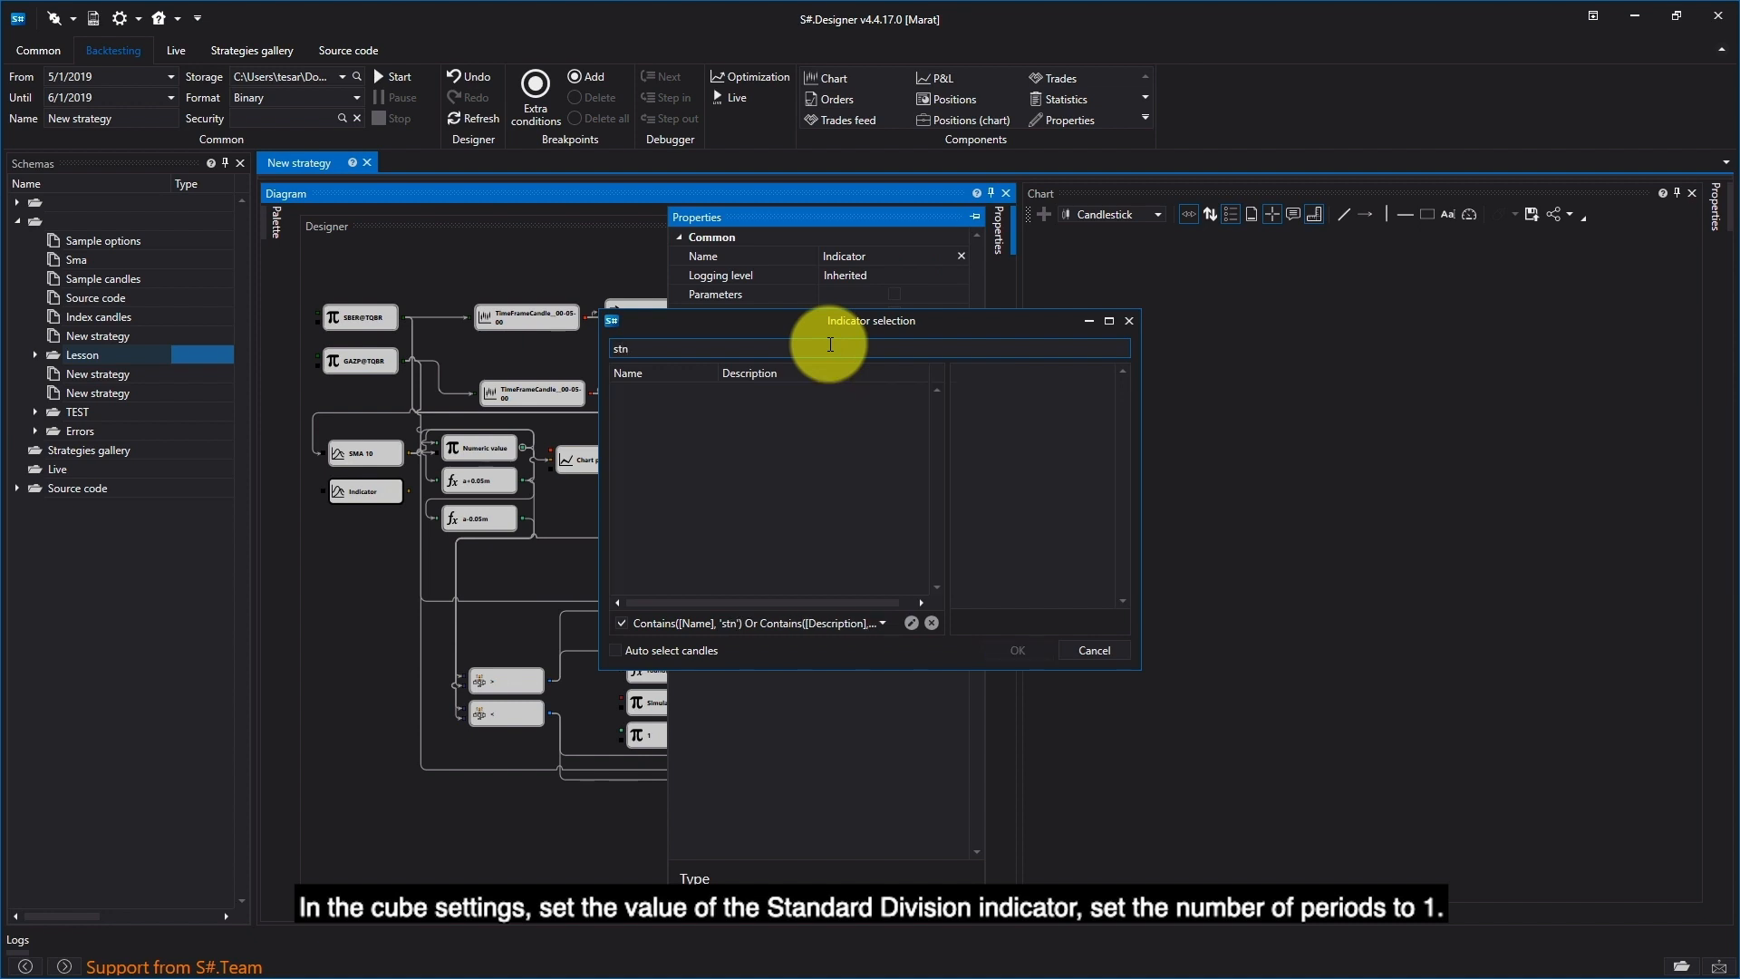
key("BackSpace")
type("a")
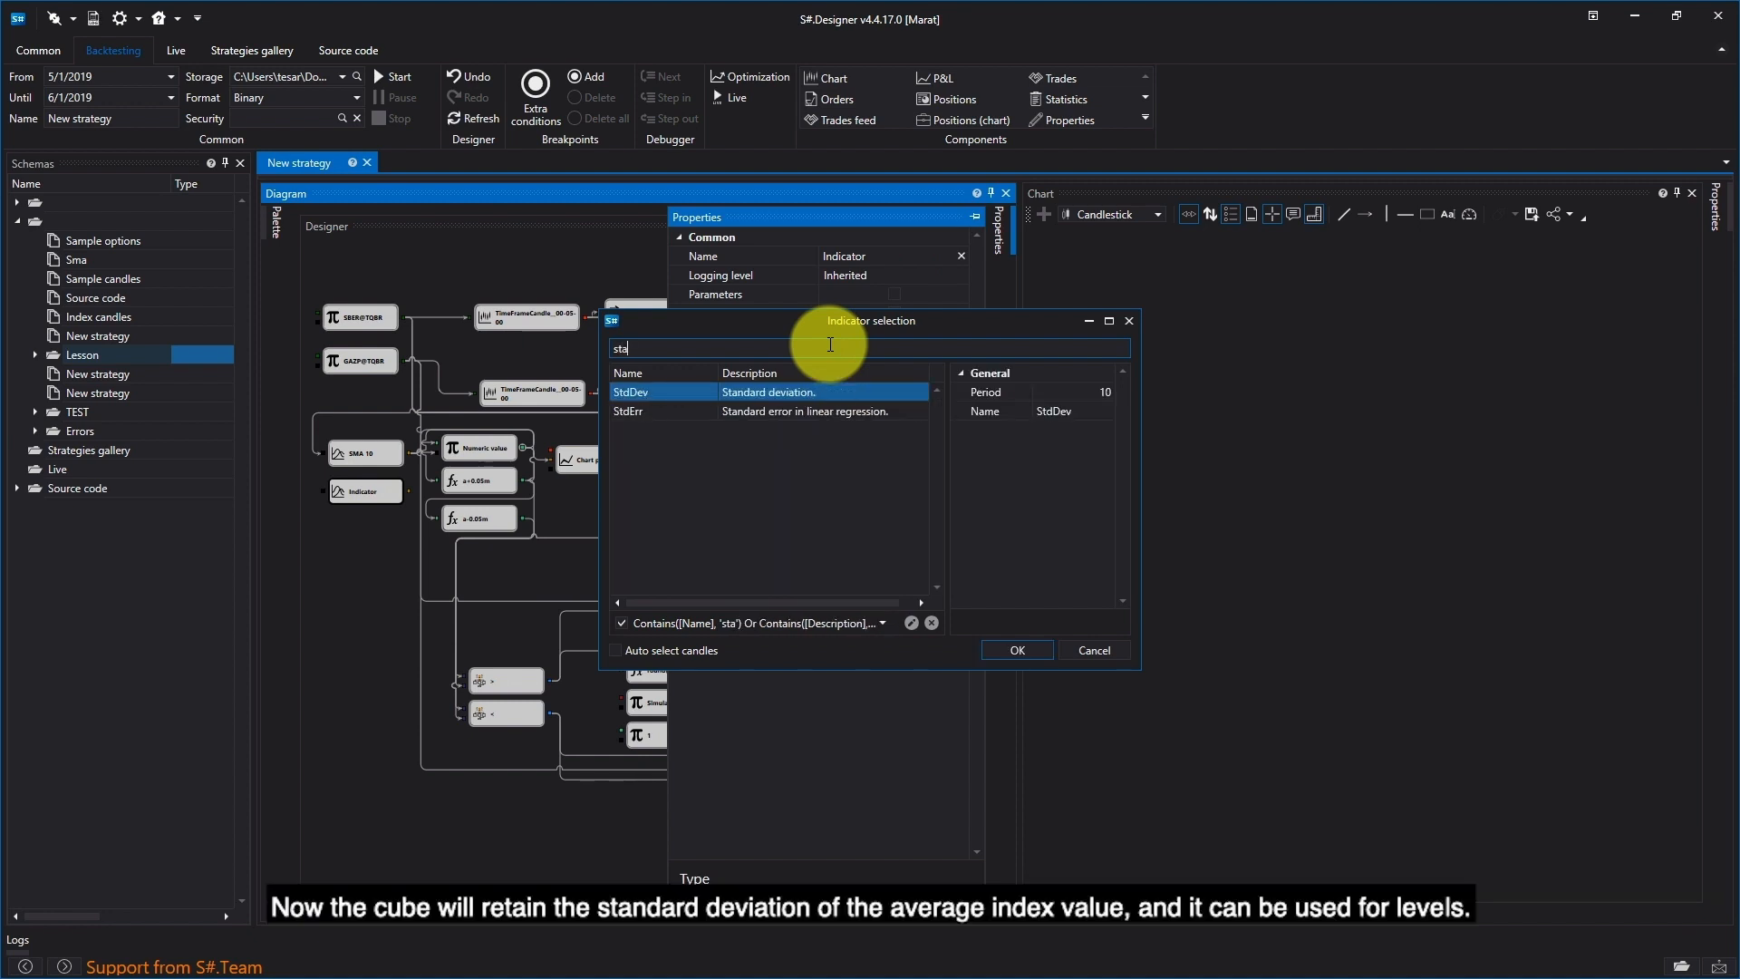
double_click(732, 395)
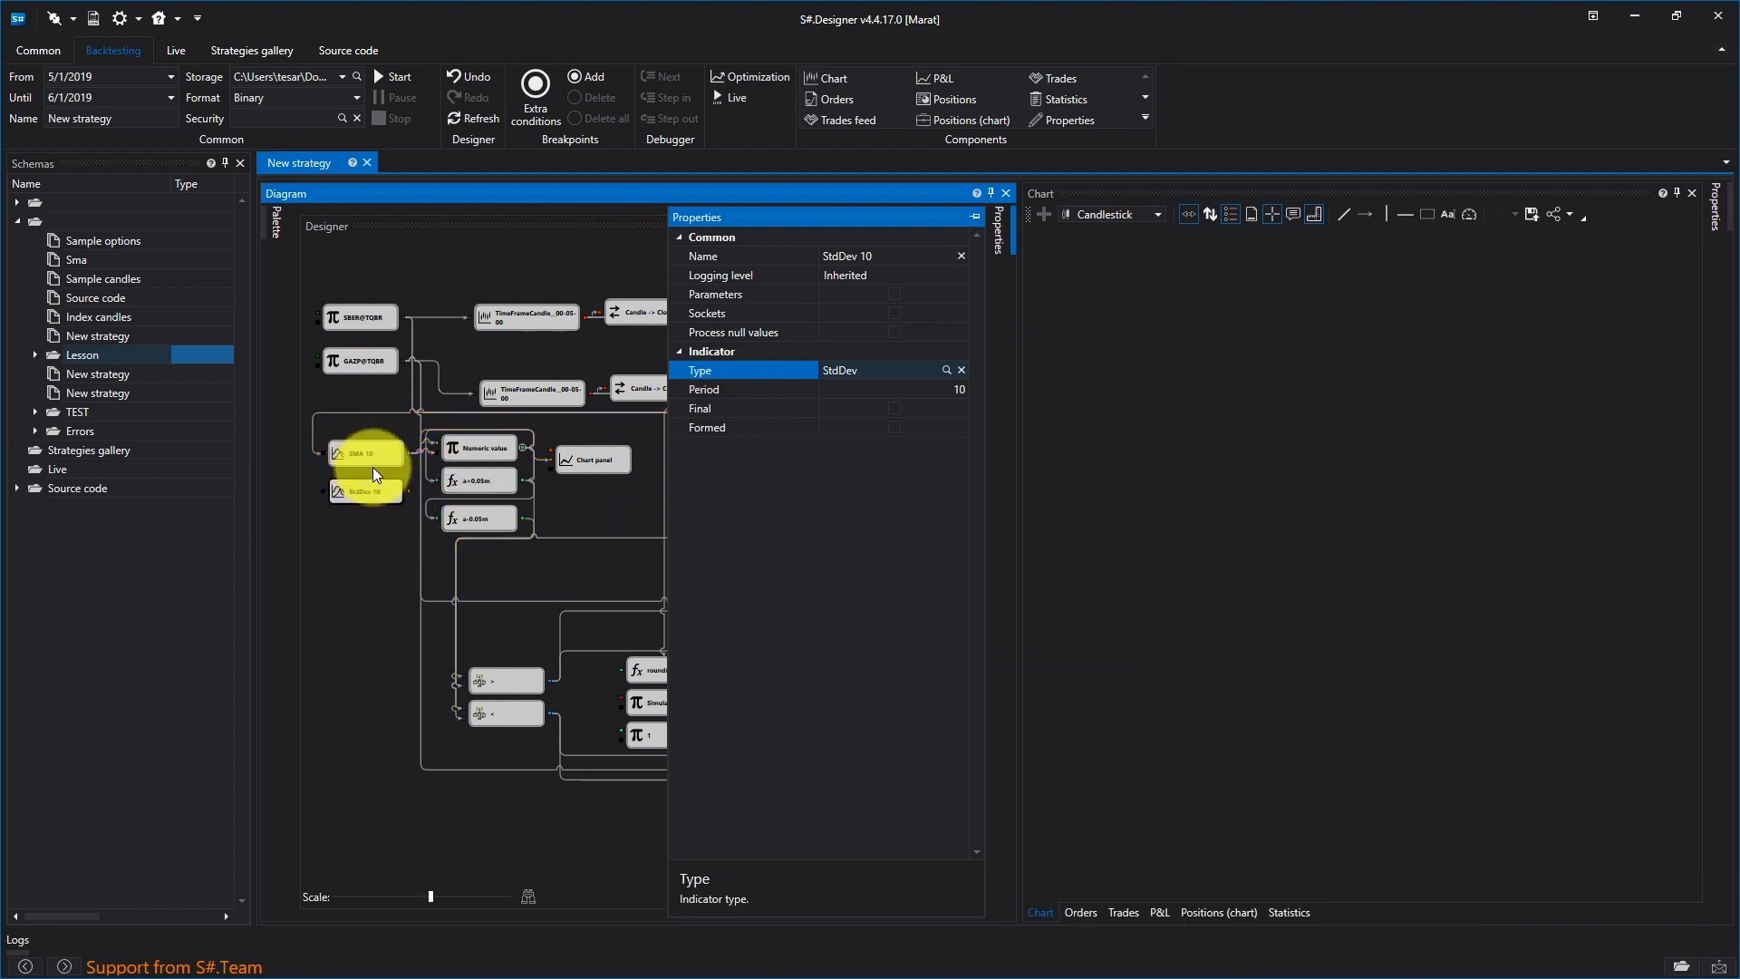
Set the standard deviation indicator's period to 1.
left_click(961, 393)
left_click(965, 396)
left_click(966, 395)
left_click(967, 395)
left_click(967, 395)
left_click(967, 395)
left_click(967, 395)
left_click(967, 395)
left_click(965, 397)
left_click(608, 562)
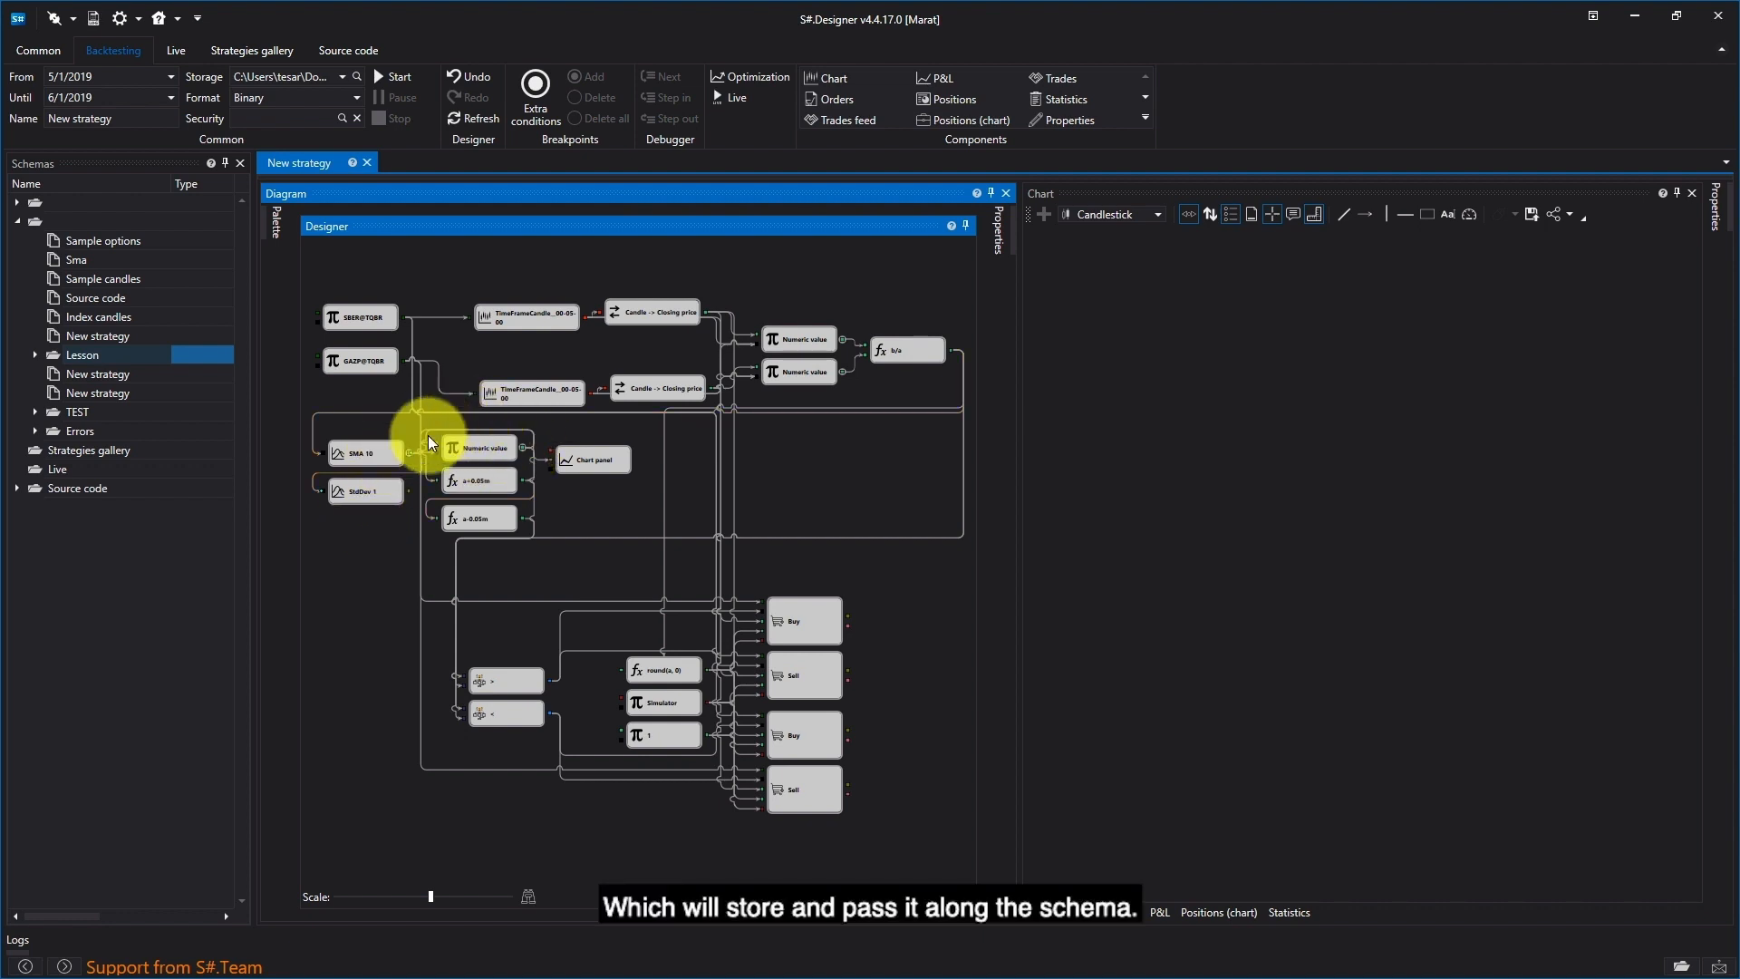
Add a Variable cube of type Numeric value below the StdDev 1 cube and connect the StdDev 1 output to its input.
left_click(272, 225)
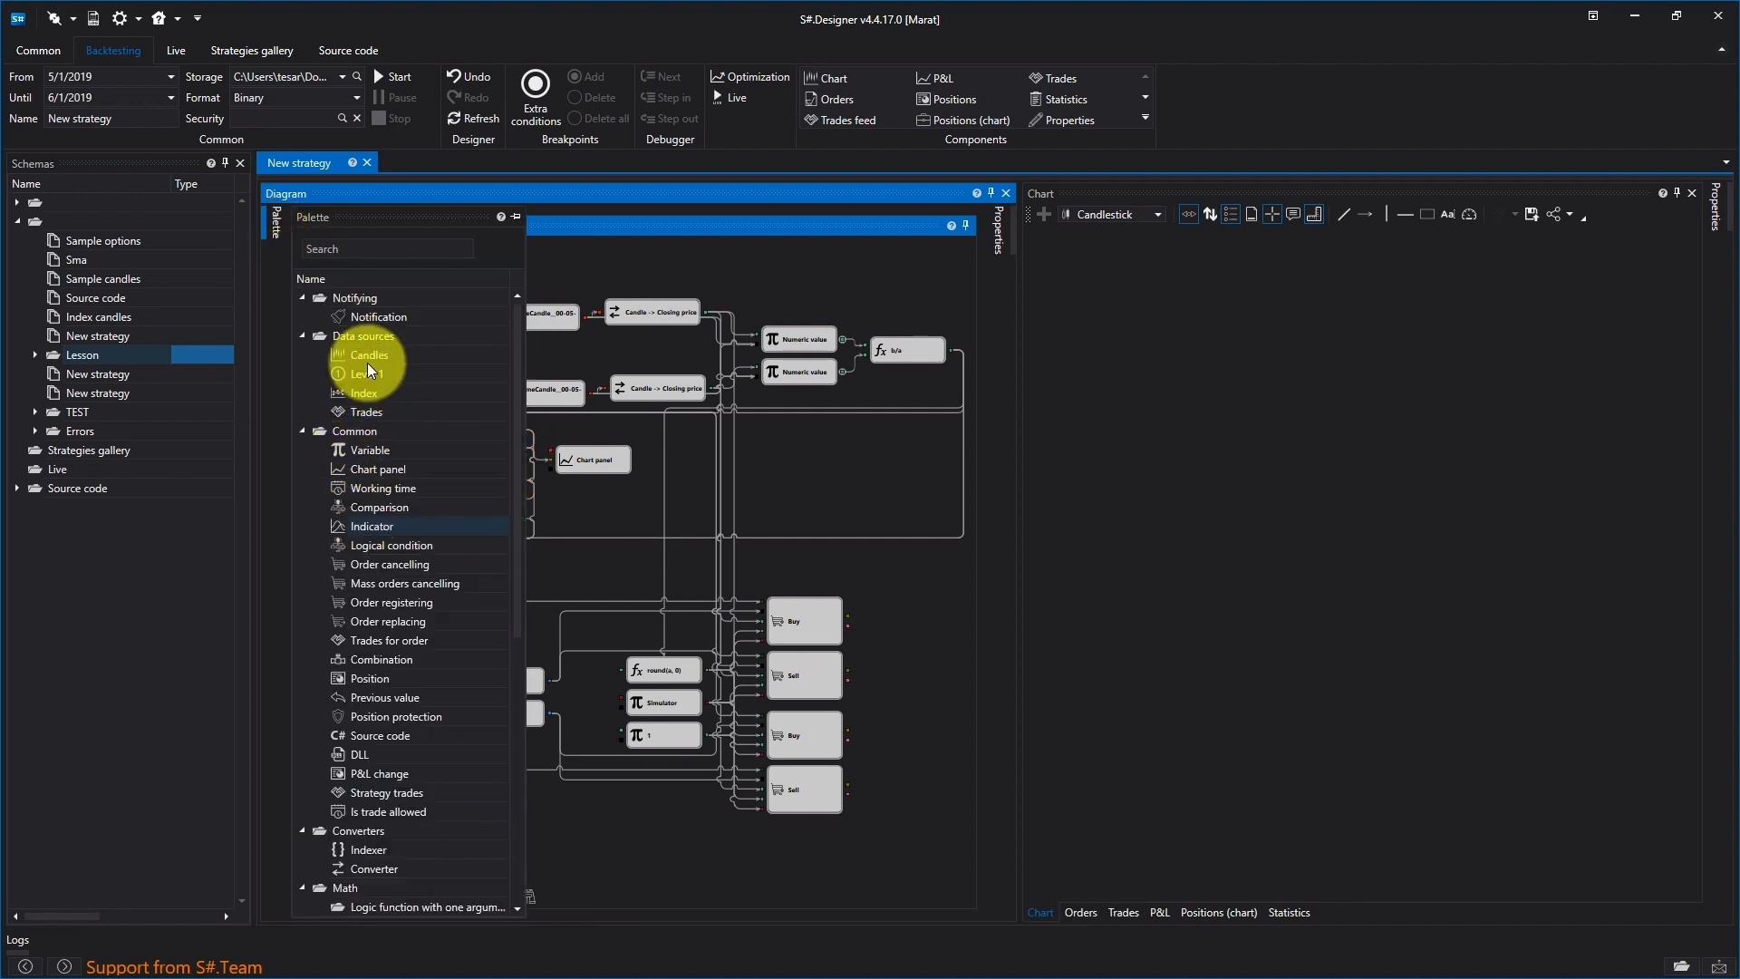
left_click_drag(372, 450, 356, 520)
right_click(356, 520)
left_click(439, 617)
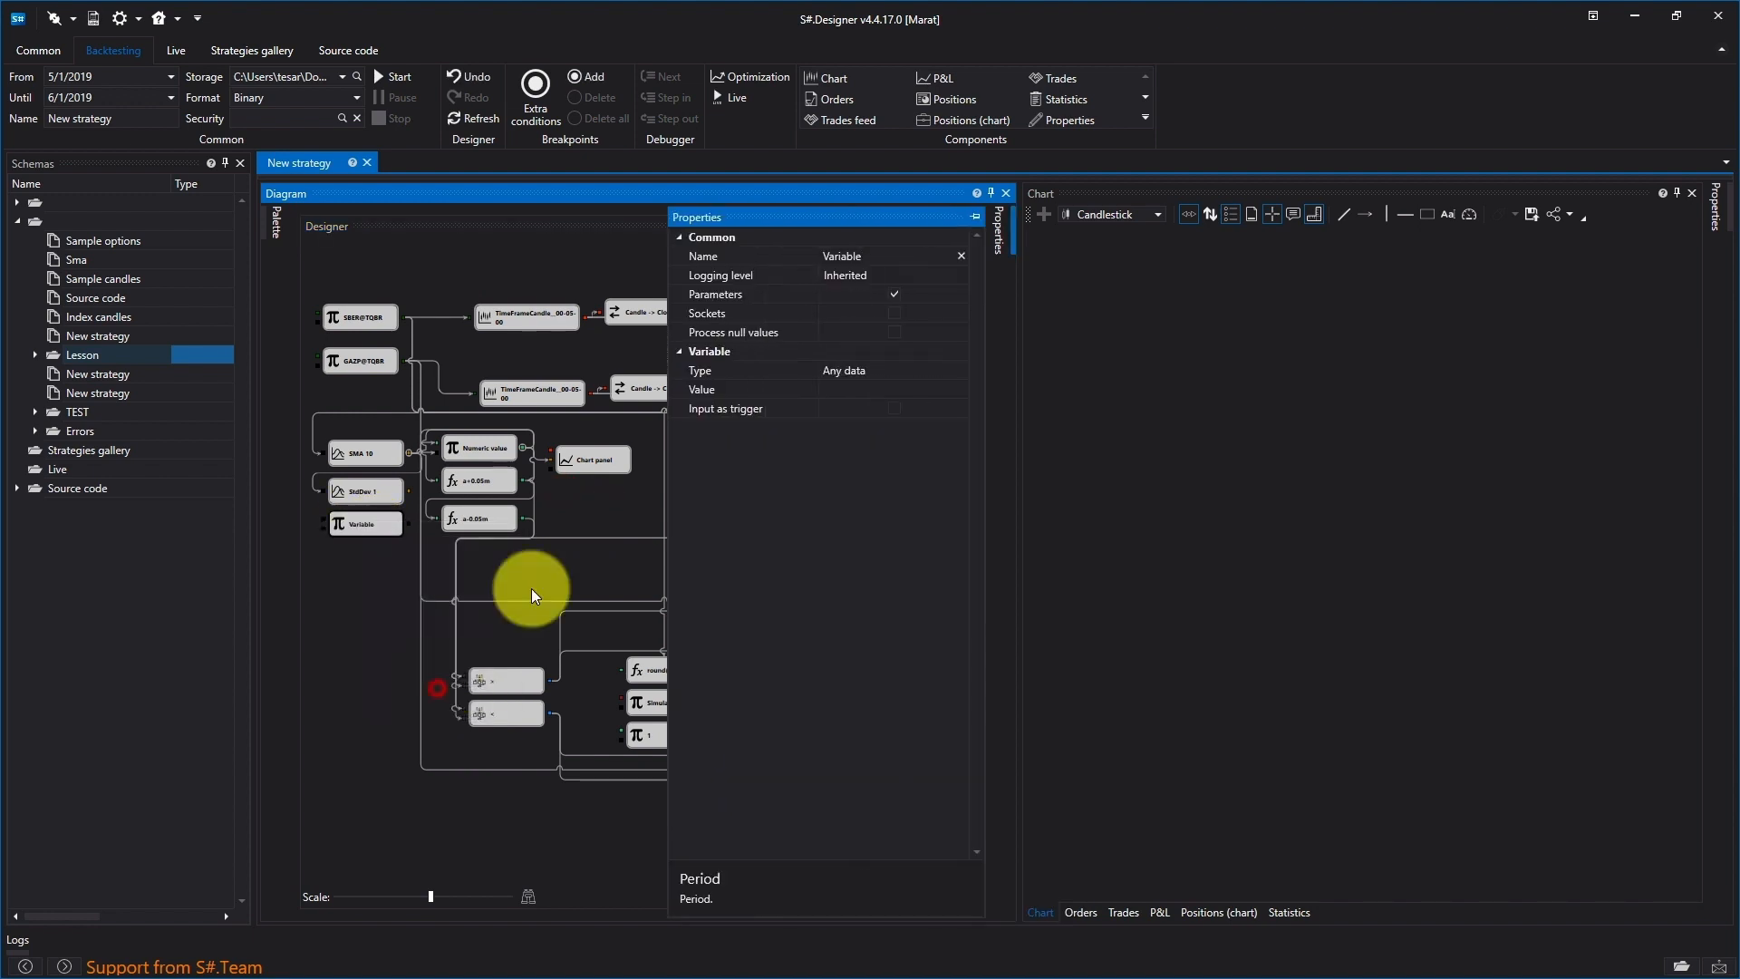
left_click(955, 370)
left_click(892, 589)
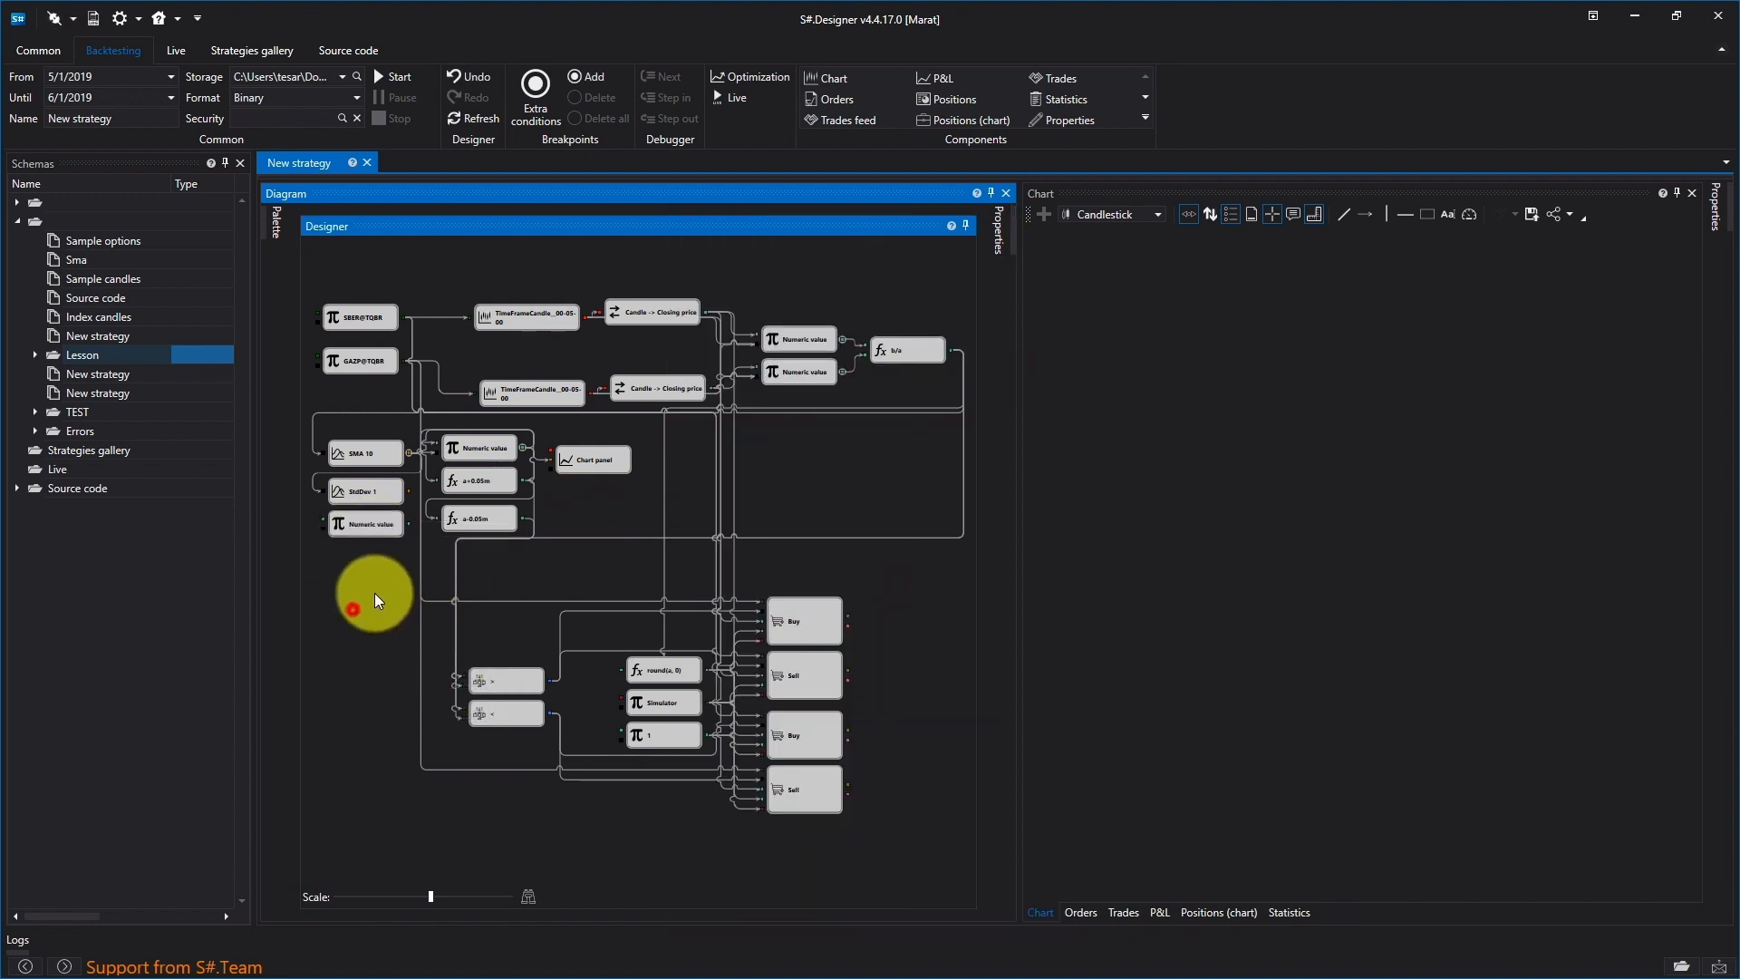
left_click_drag(408, 491, 326, 519)
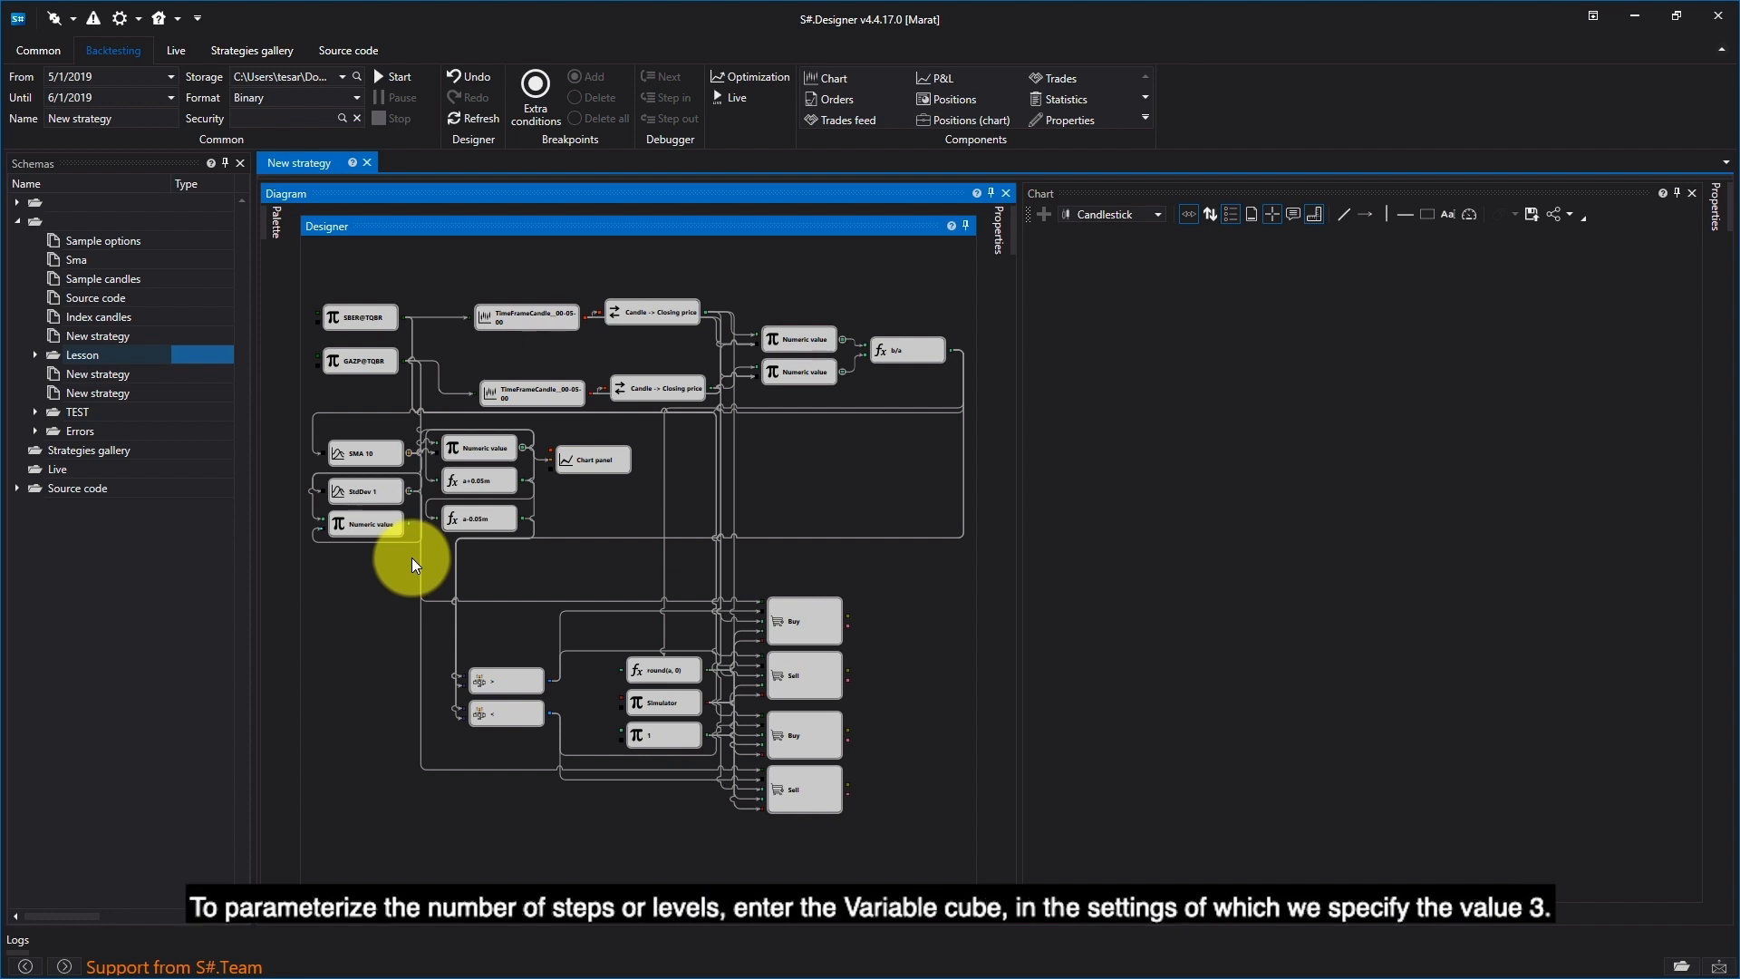
Add another Variable cube below the deviation's numeric variable, with type Numeric value and value 3.
left_click(274, 223)
left_click_drag(358, 450, 366, 562)
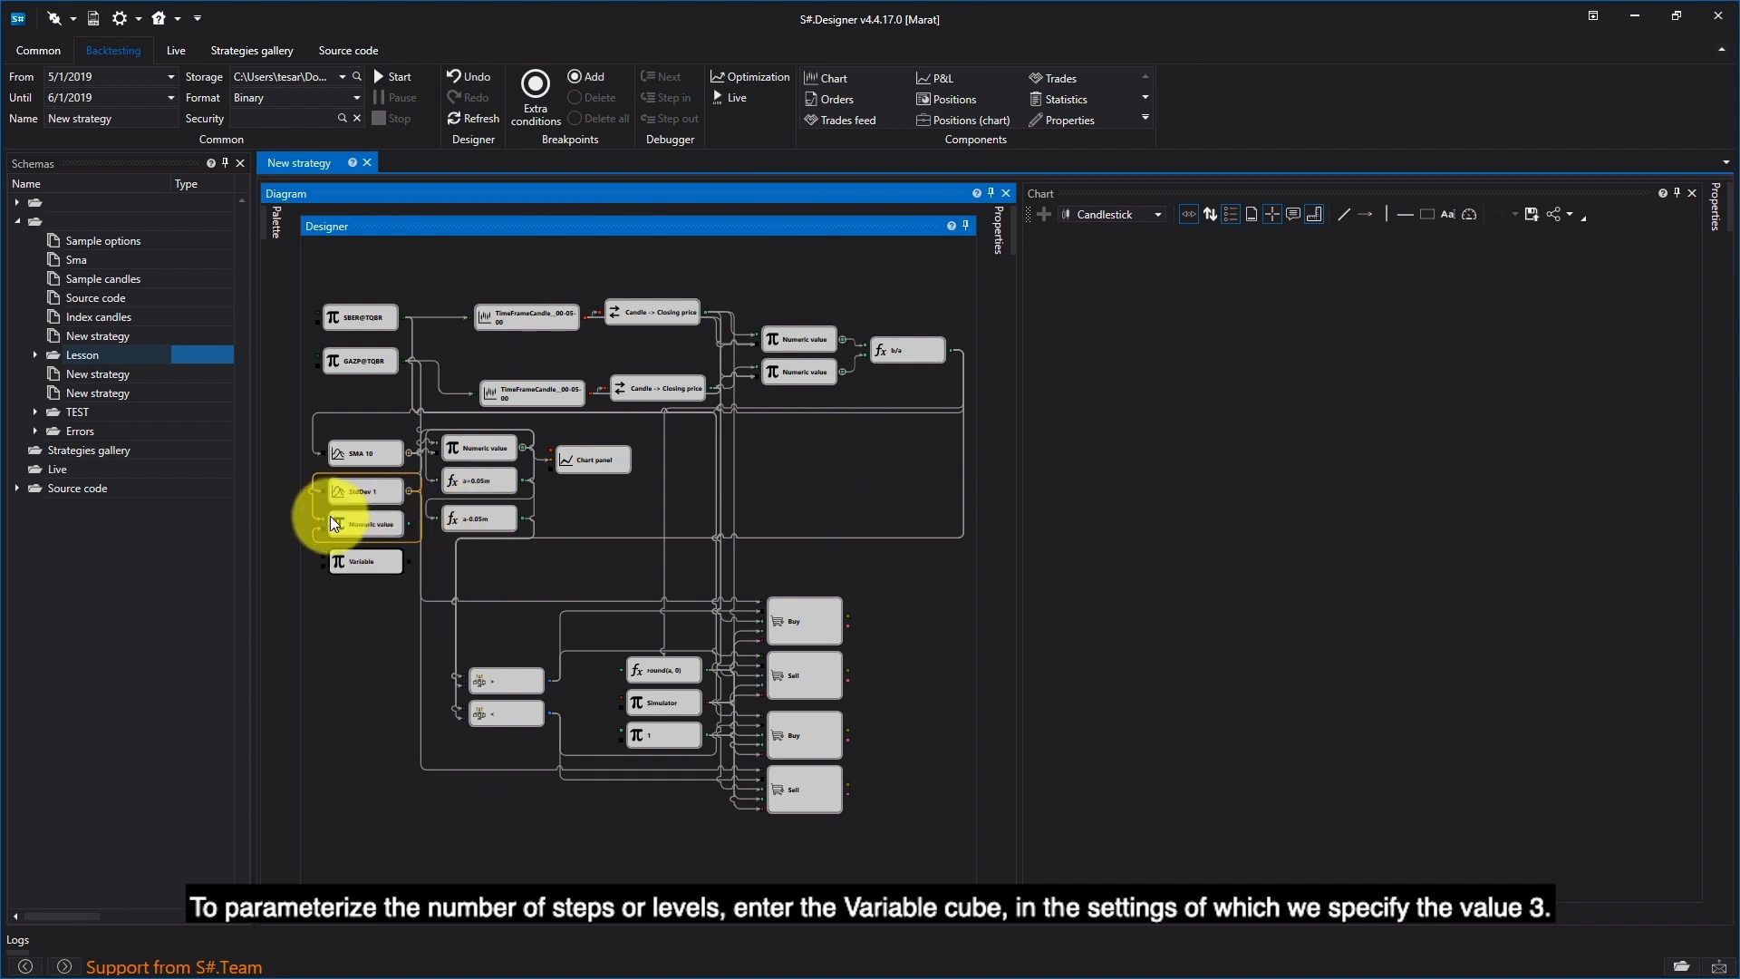
right_click(356, 557)
left_click(455, 720)
left_click(961, 371)
left_click(885, 591)
left_click(921, 389)
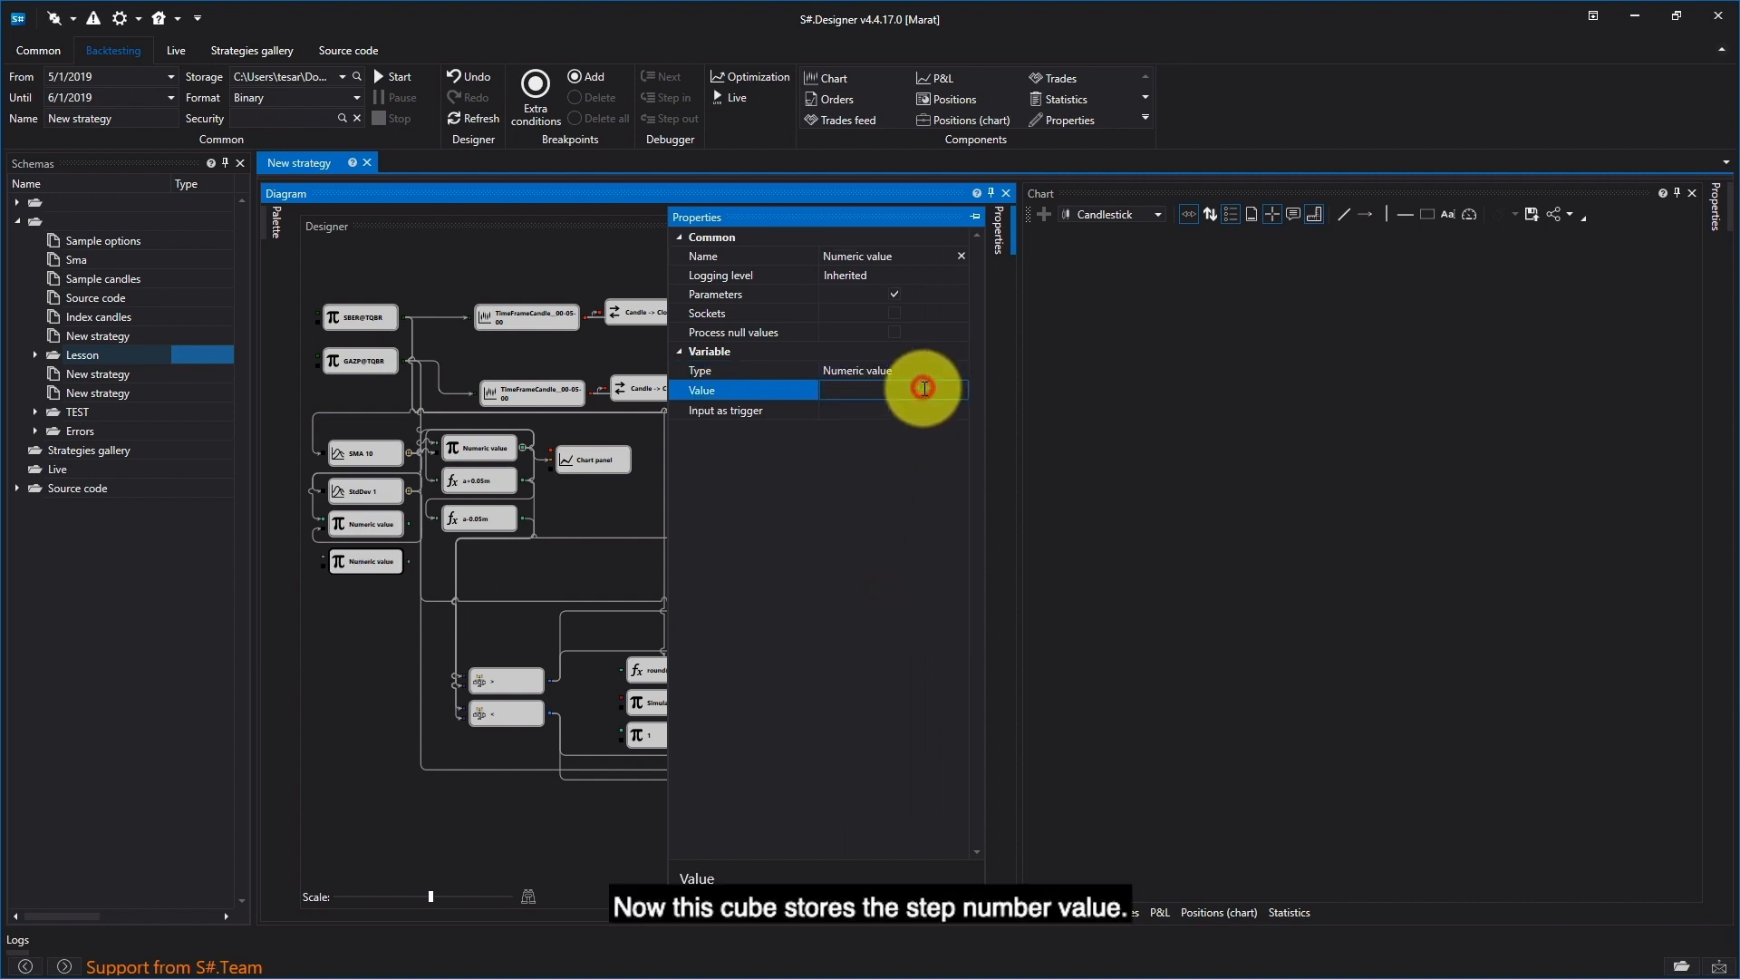
left_click(555, 581)
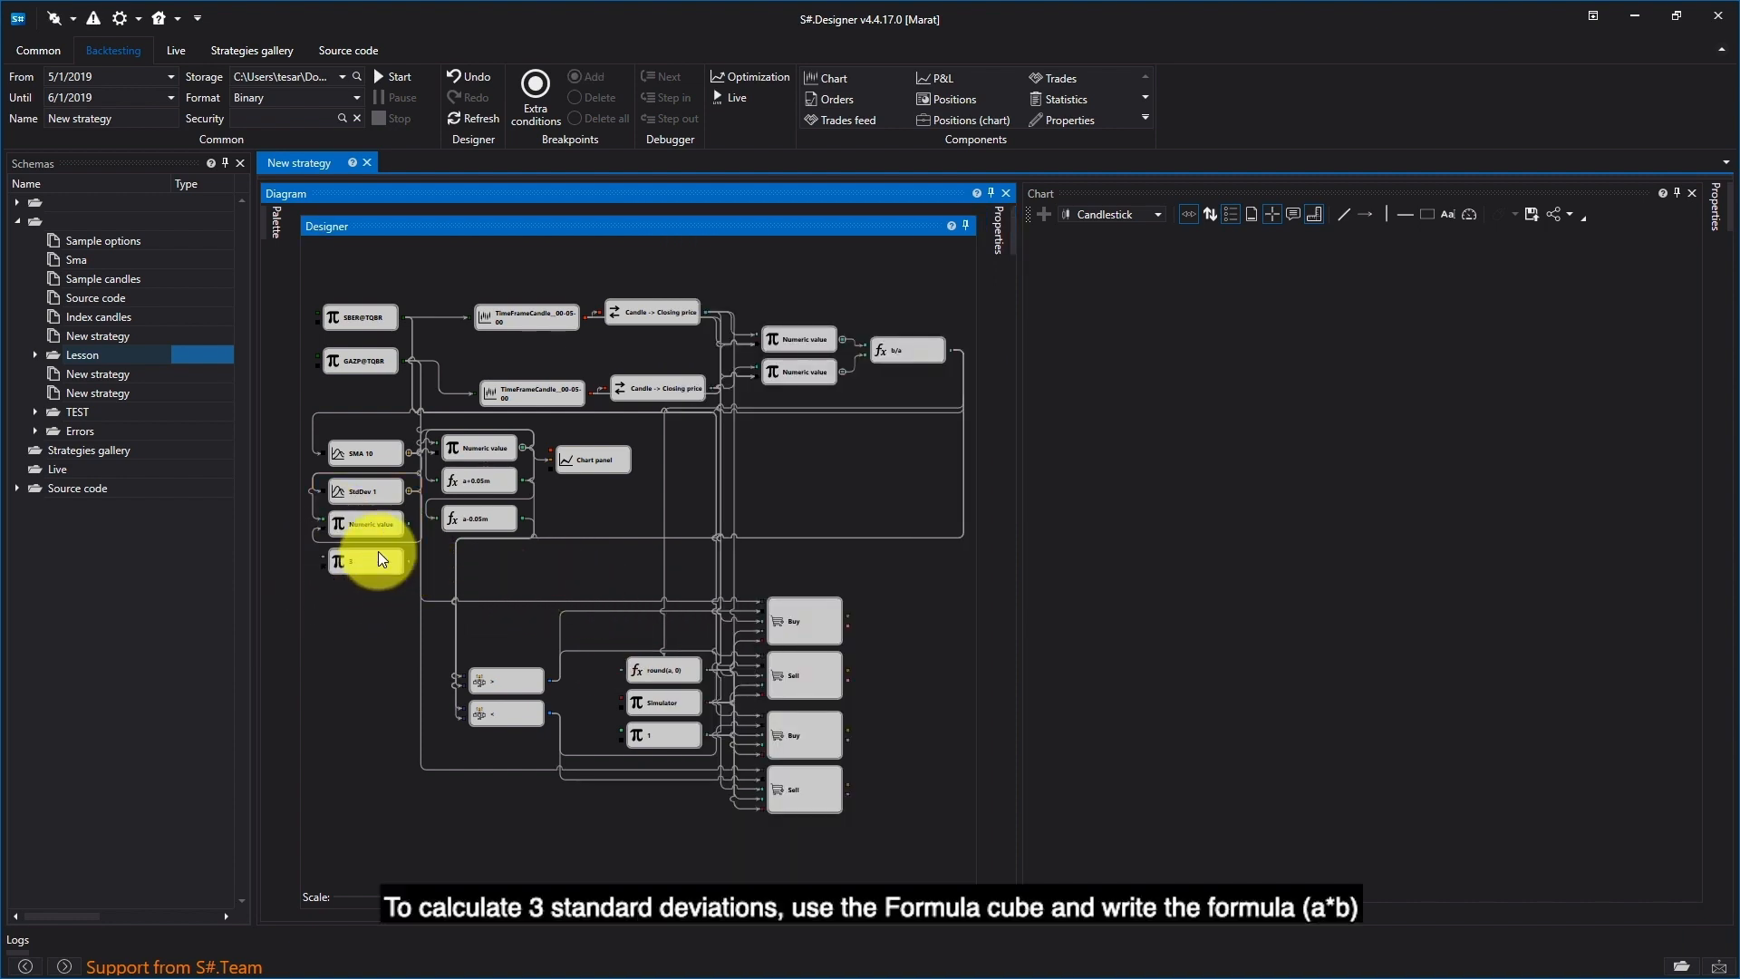
Add a Formula cube with a * b below the 3 variable and connect the deviation variable and the 3 variable to its inputs.
left_click(276, 225)
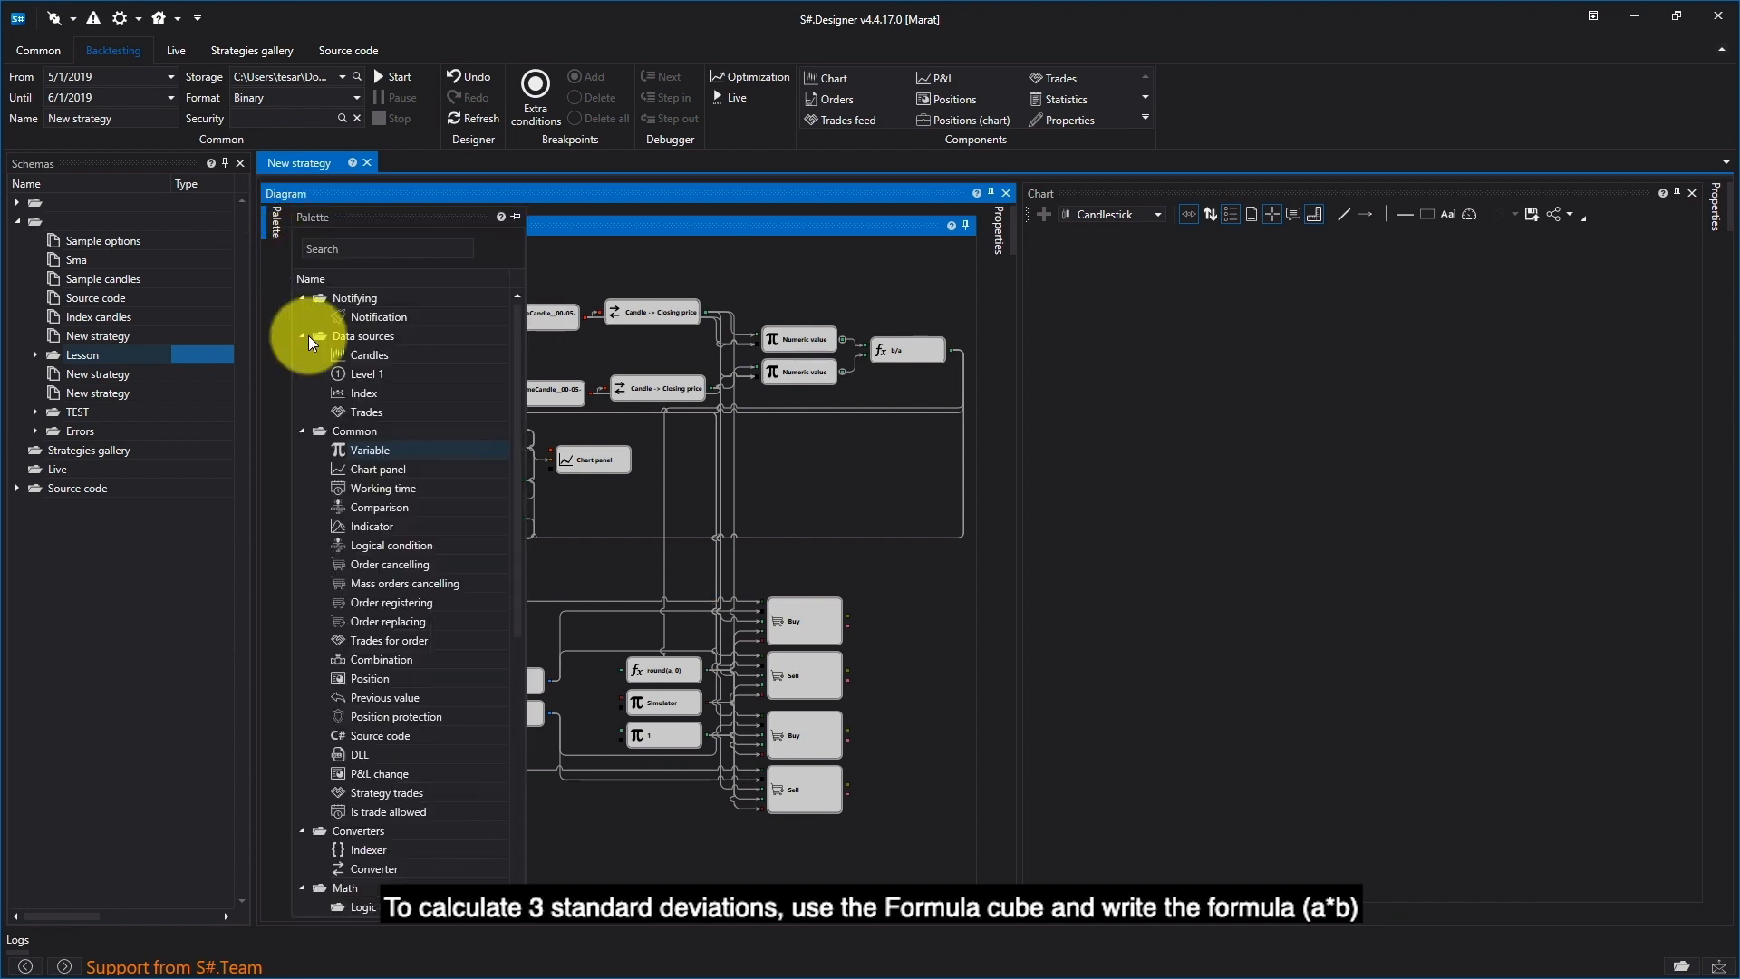
scroll(384, 843, "down", 2)
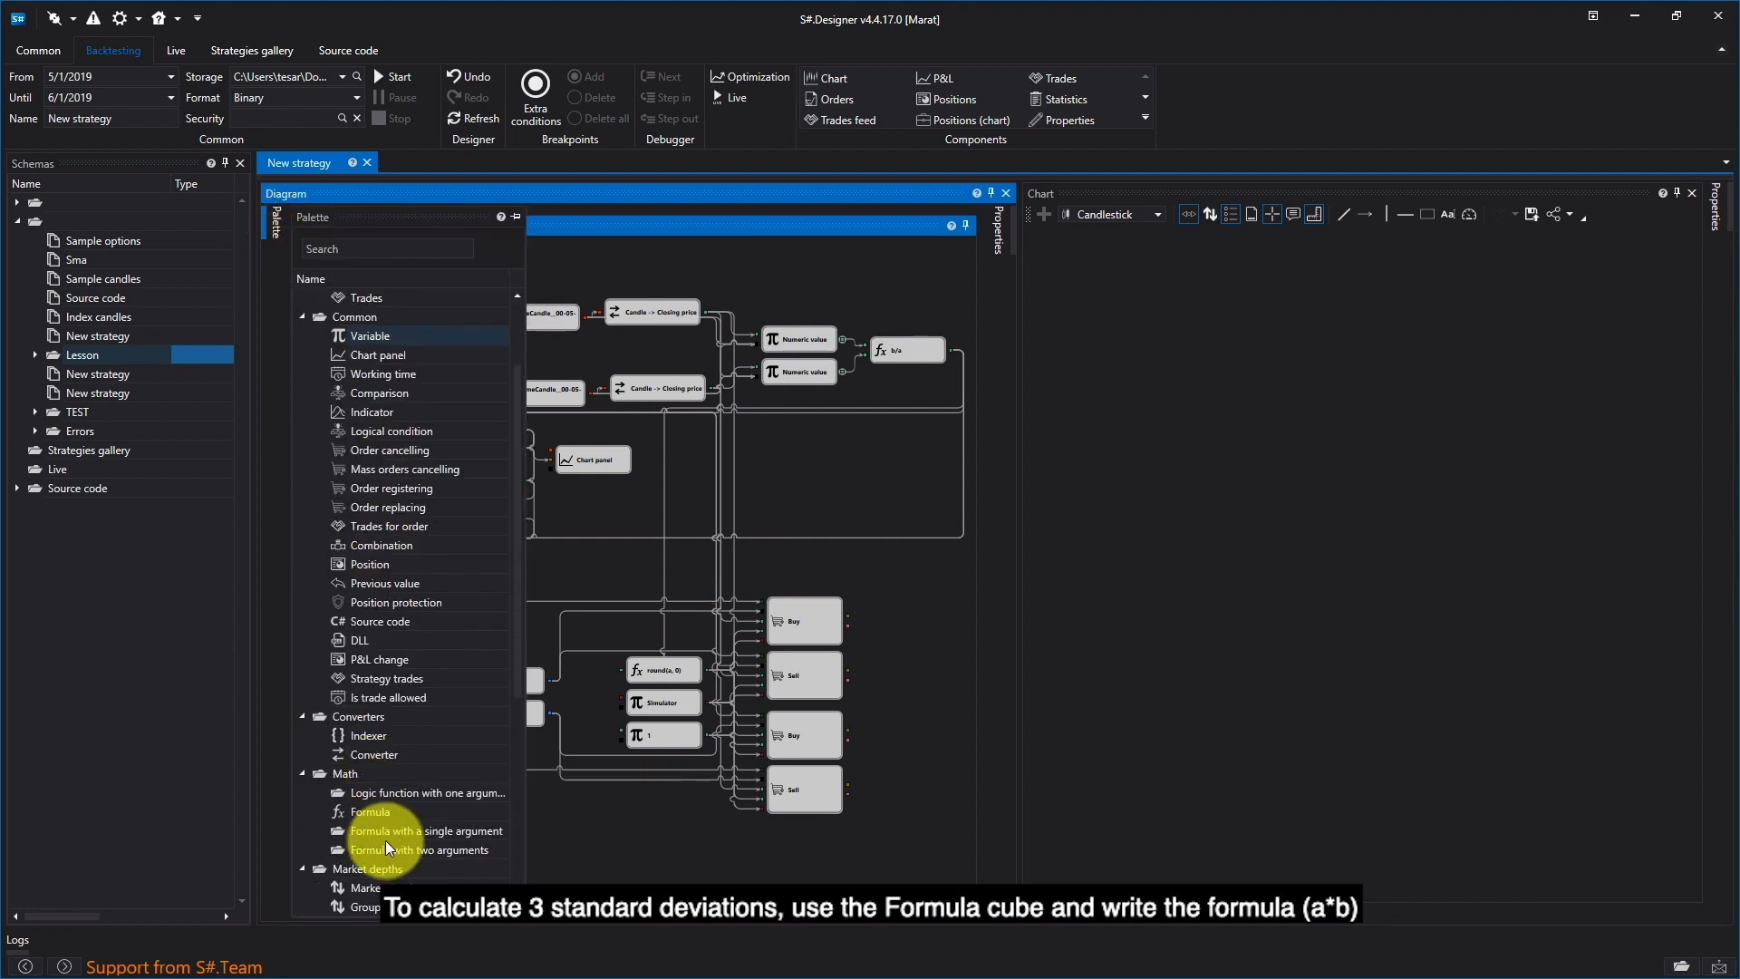
left_click_drag(367, 812, 359, 589)
right_click(359, 591)
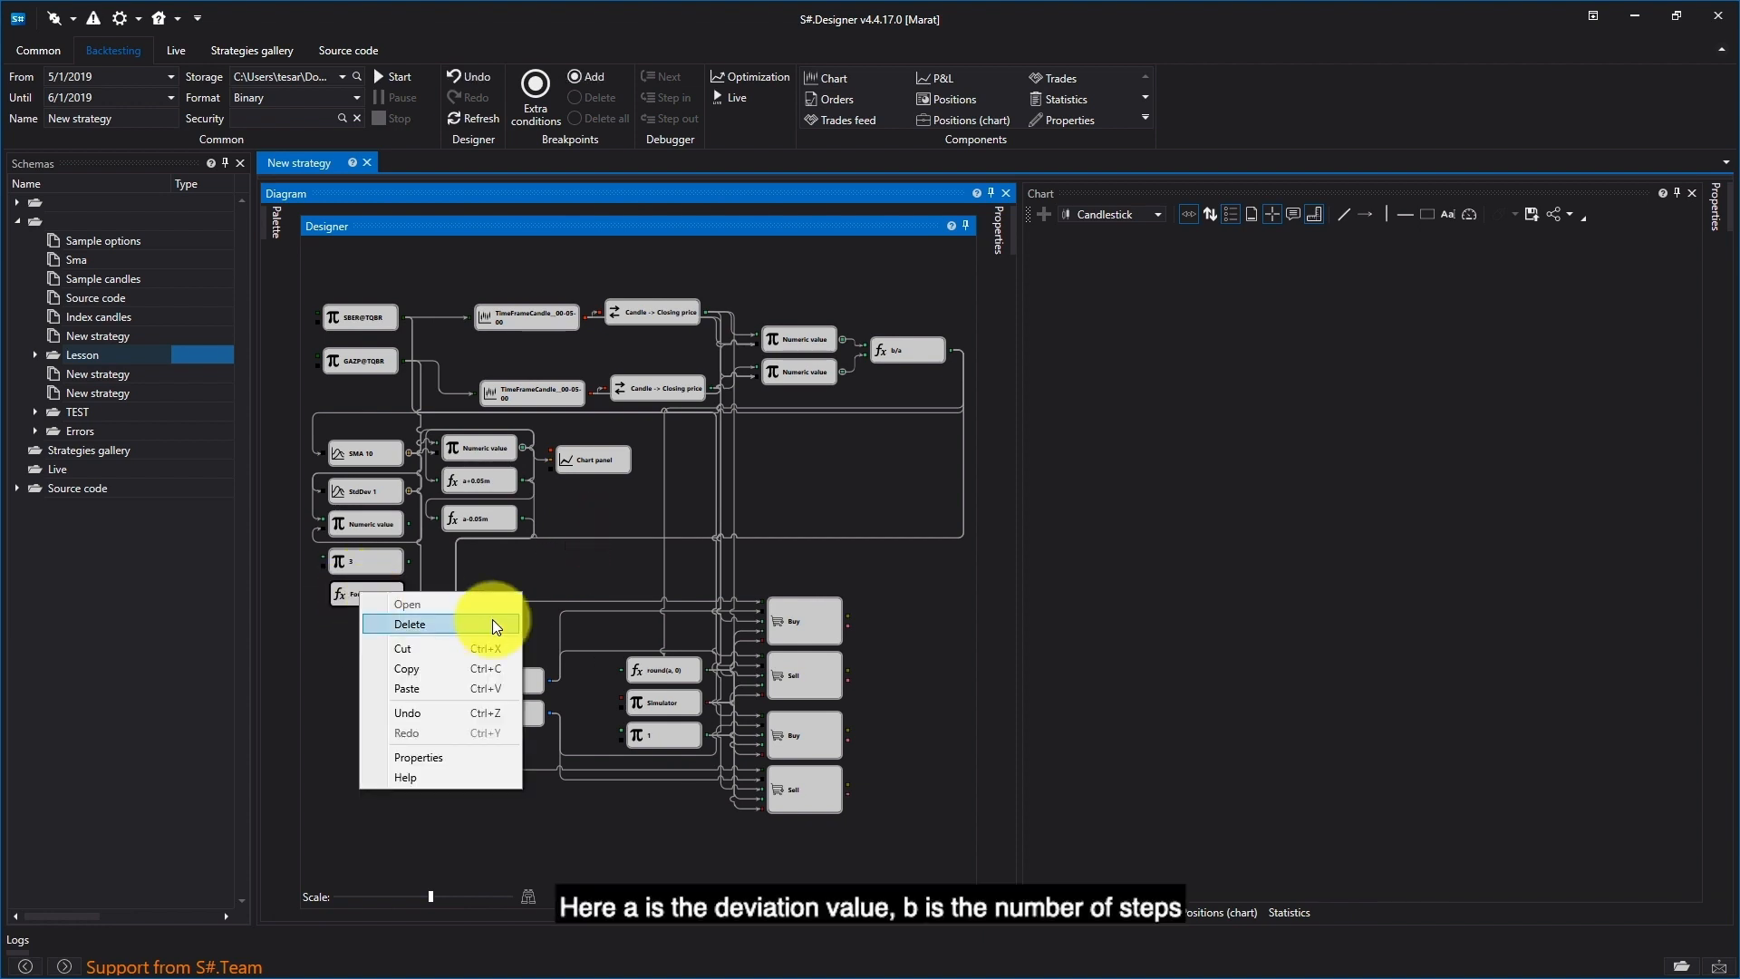
left_click(471, 756)
left_click(959, 369)
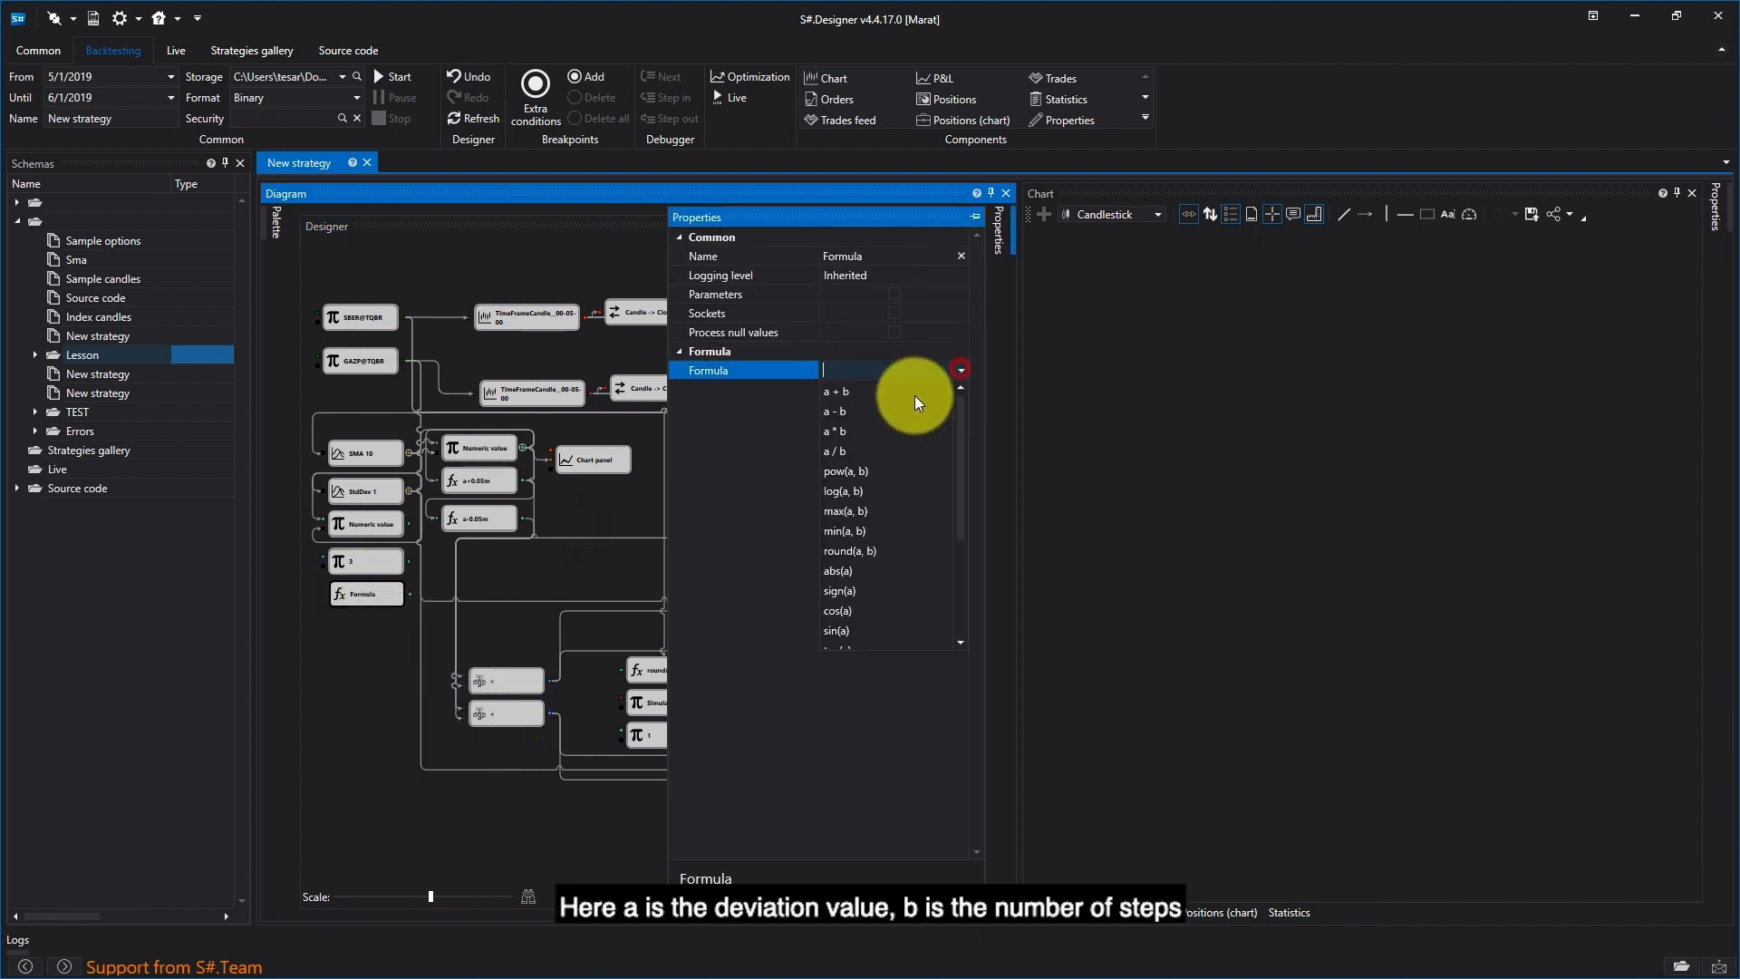
left_click(874, 432)
left_click(363, 700)
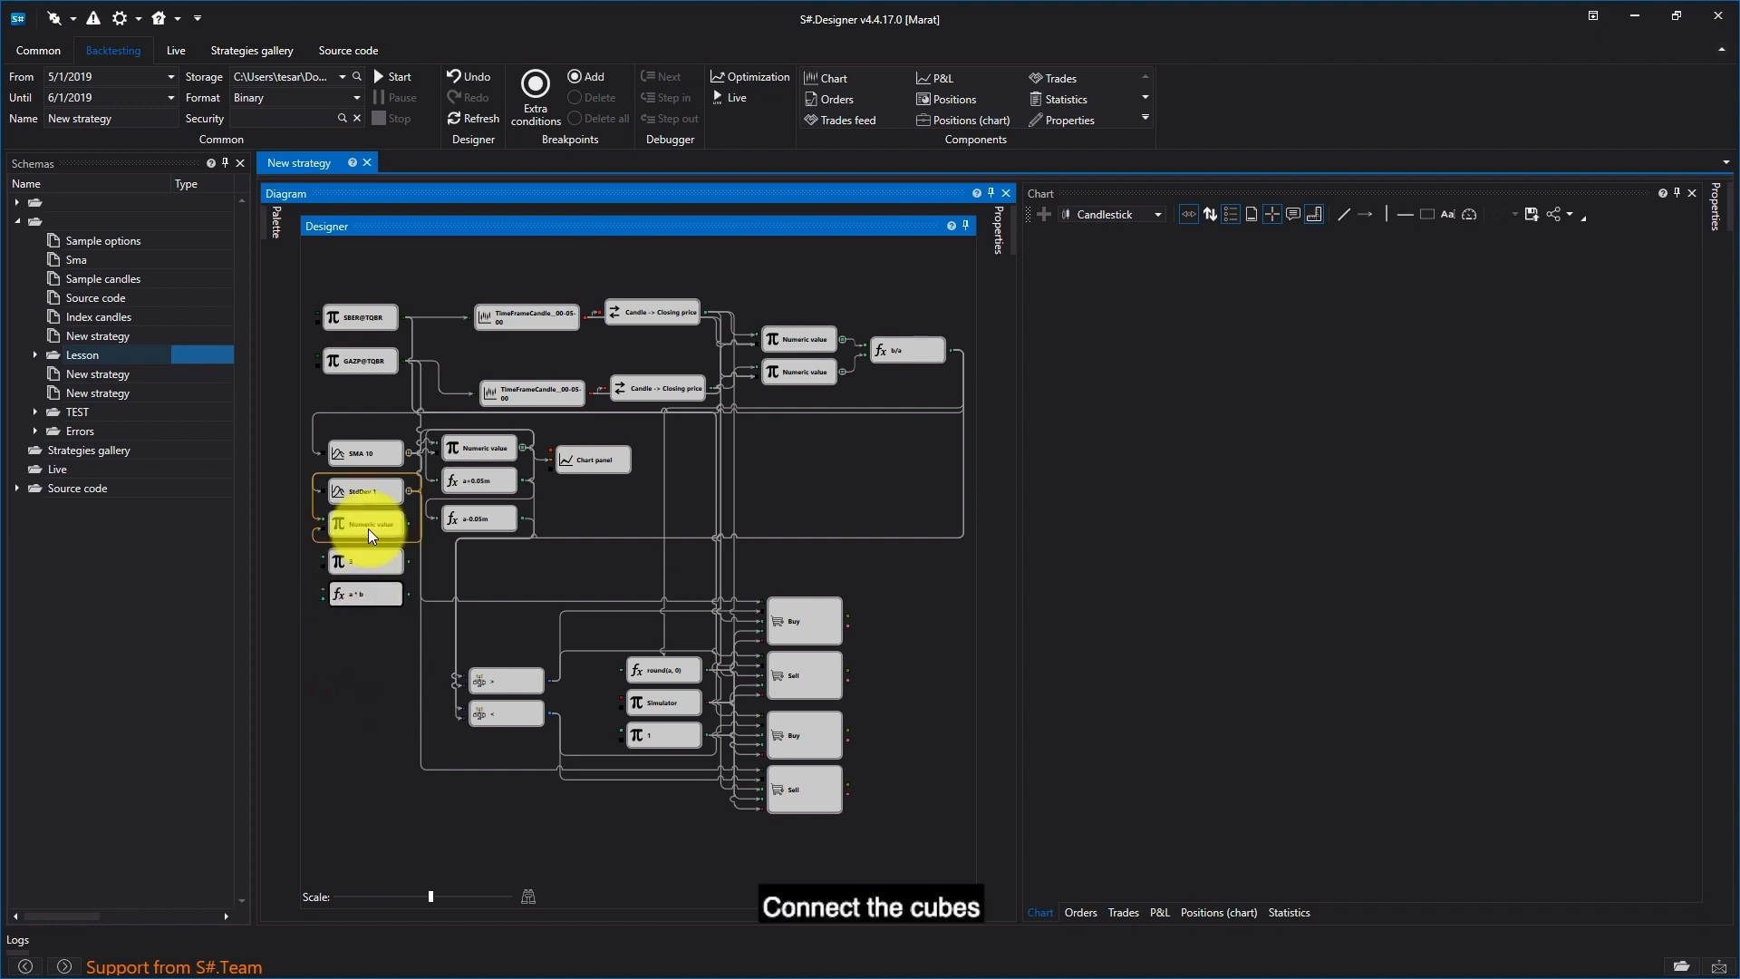
left_click_drag(408, 524, 348, 576)
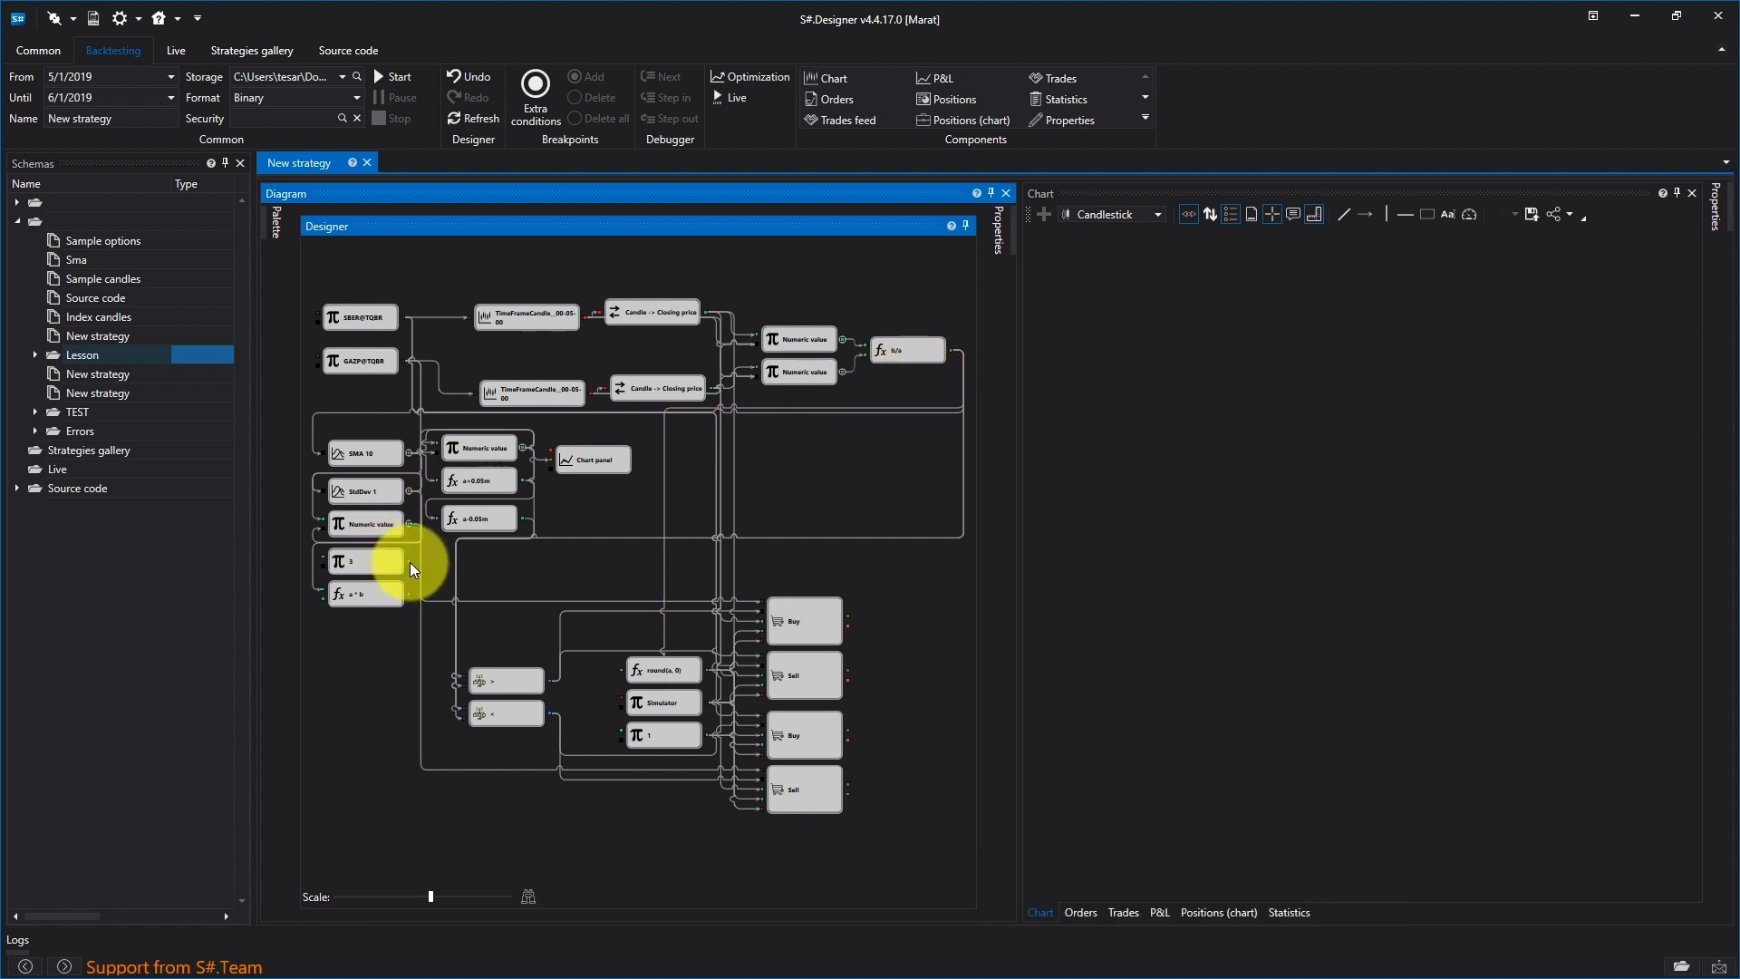
left_click_drag(410, 564, 325, 600)
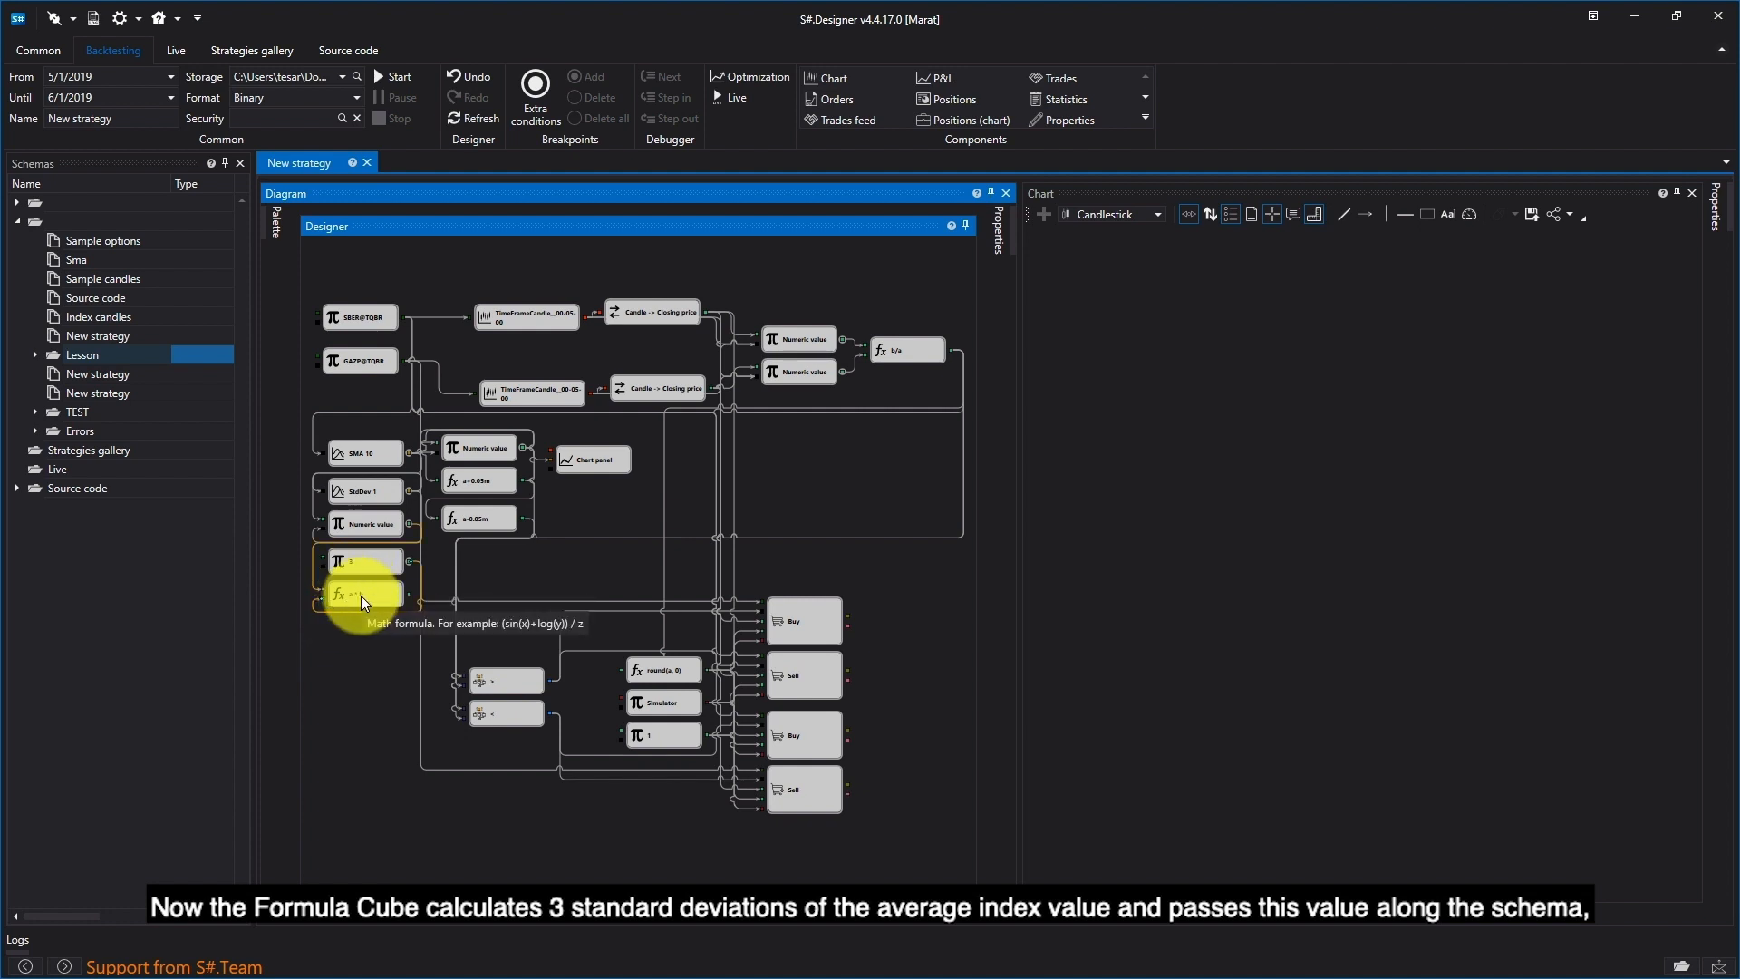
Change the formula of the a+0.05m cube to a+b.
right_click(480, 482)
left_click(539, 645)
left_click(884, 371)
key("BackSpace")
key("BackSpace")
key("BackSpace")
key("BackSpace")
key("BackSpace")
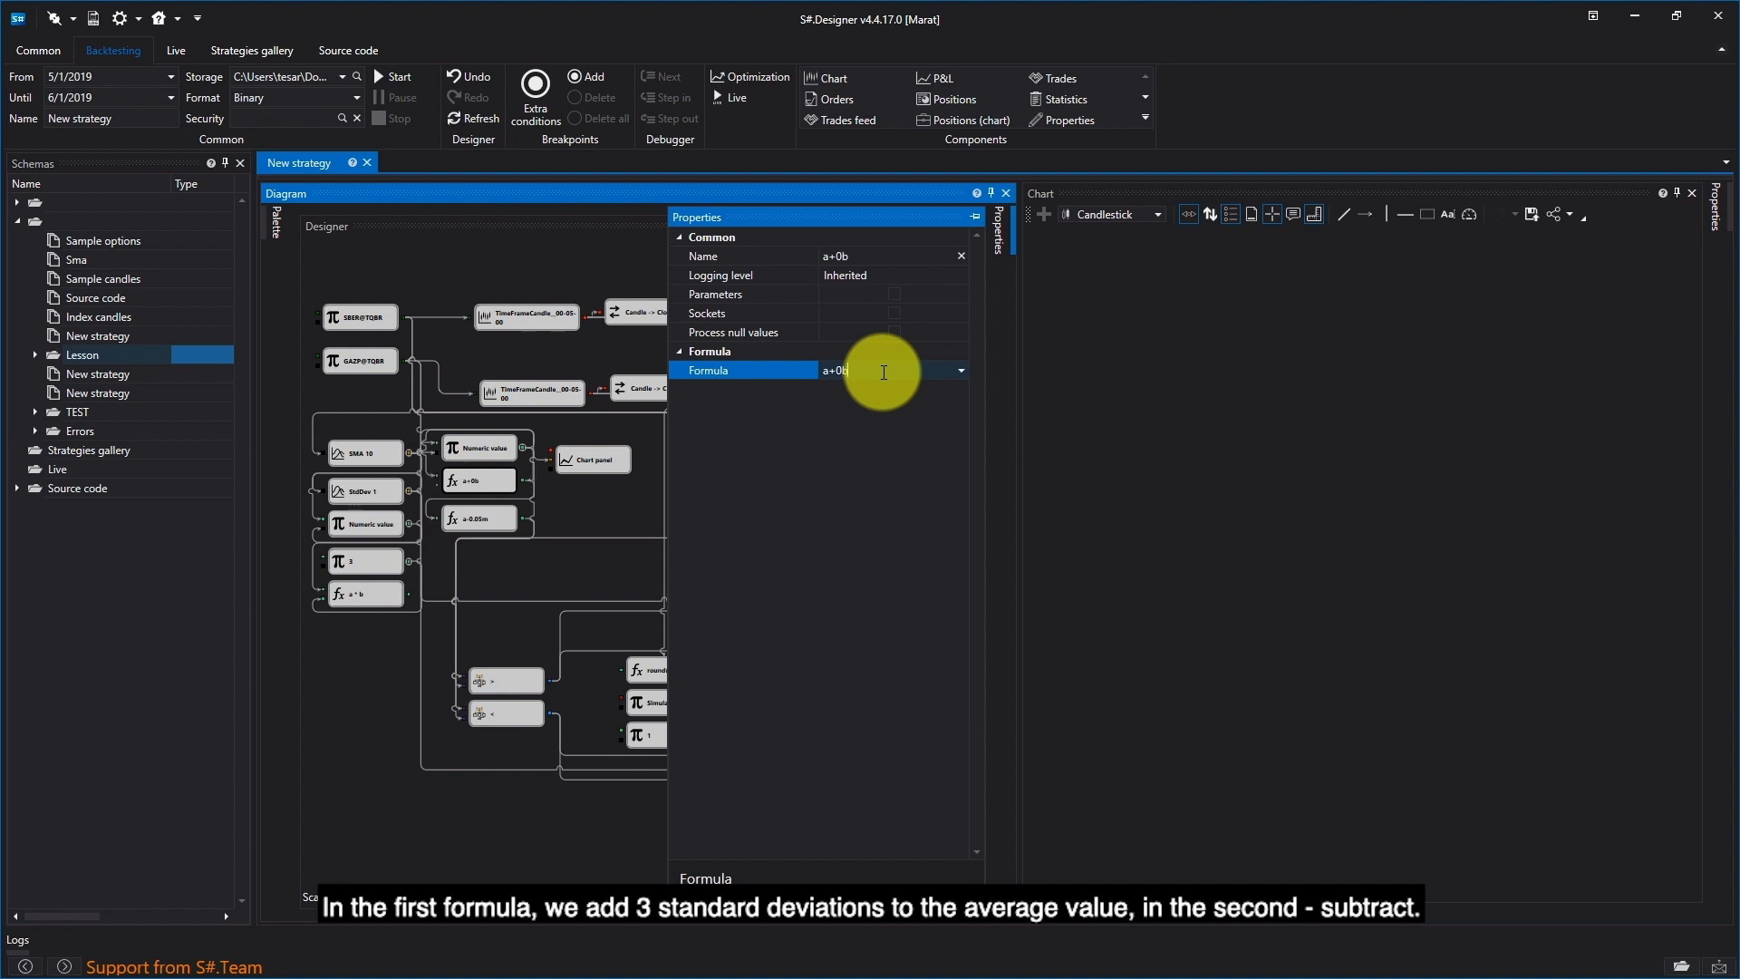
type("b")
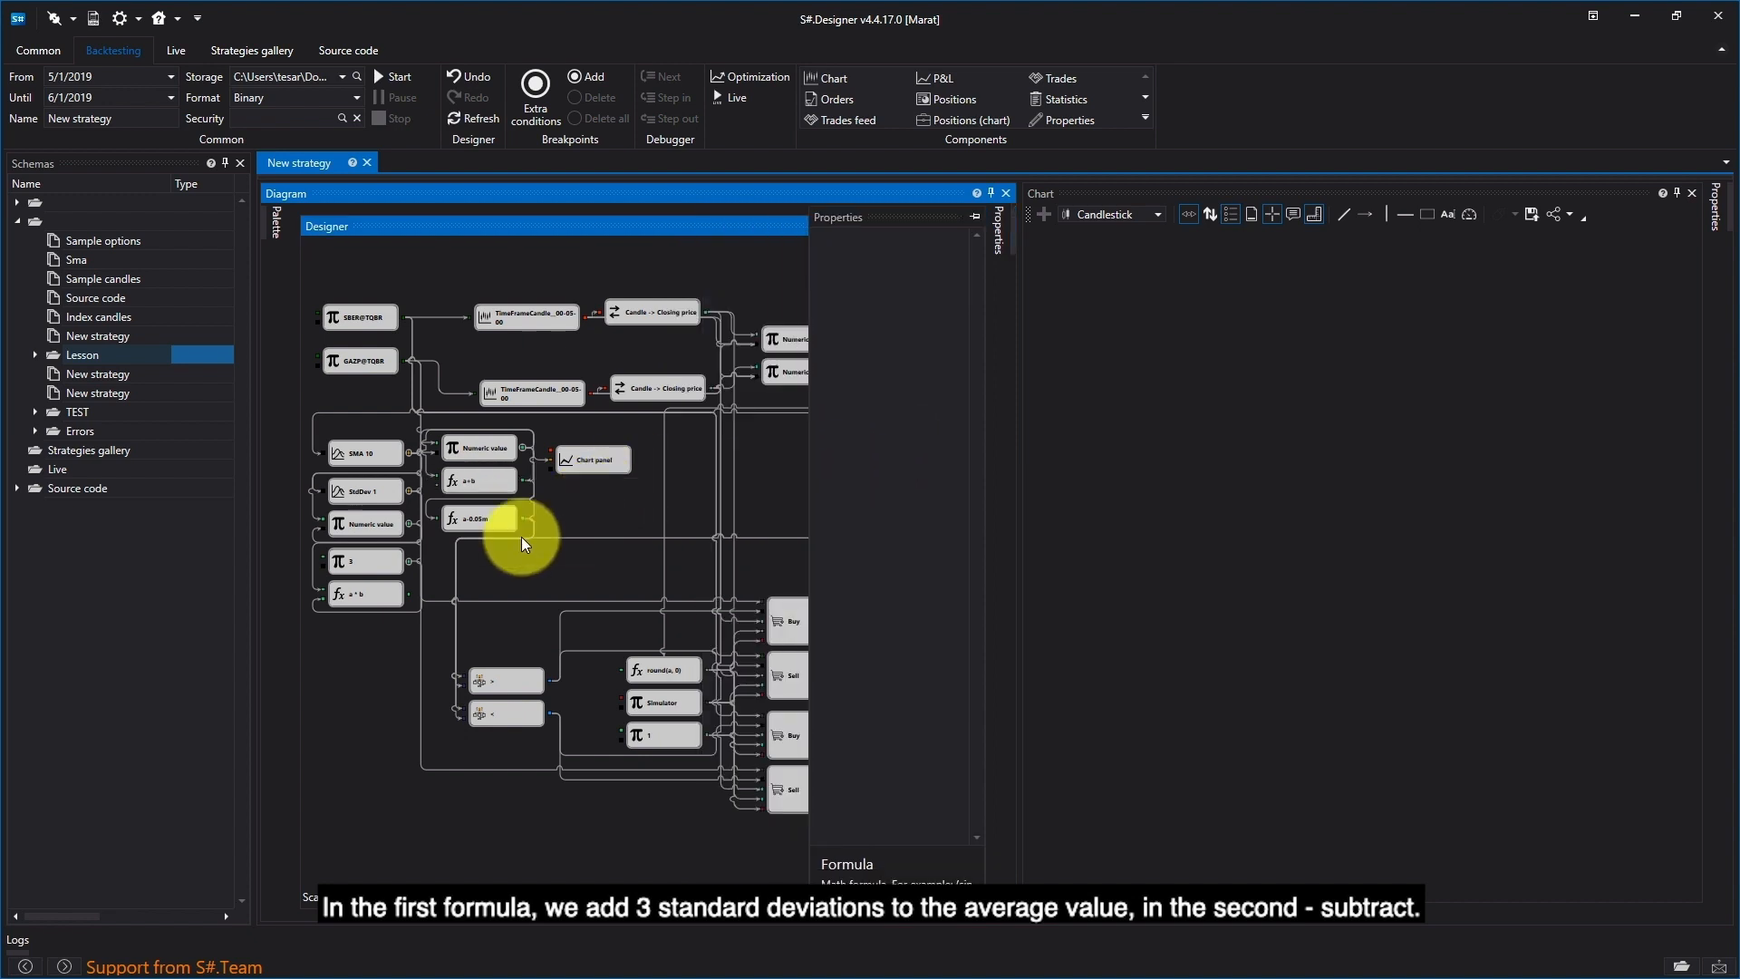
Change the formula of the a-0.05m cube to a-b.
right_click(497, 519)
left_click(579, 693)
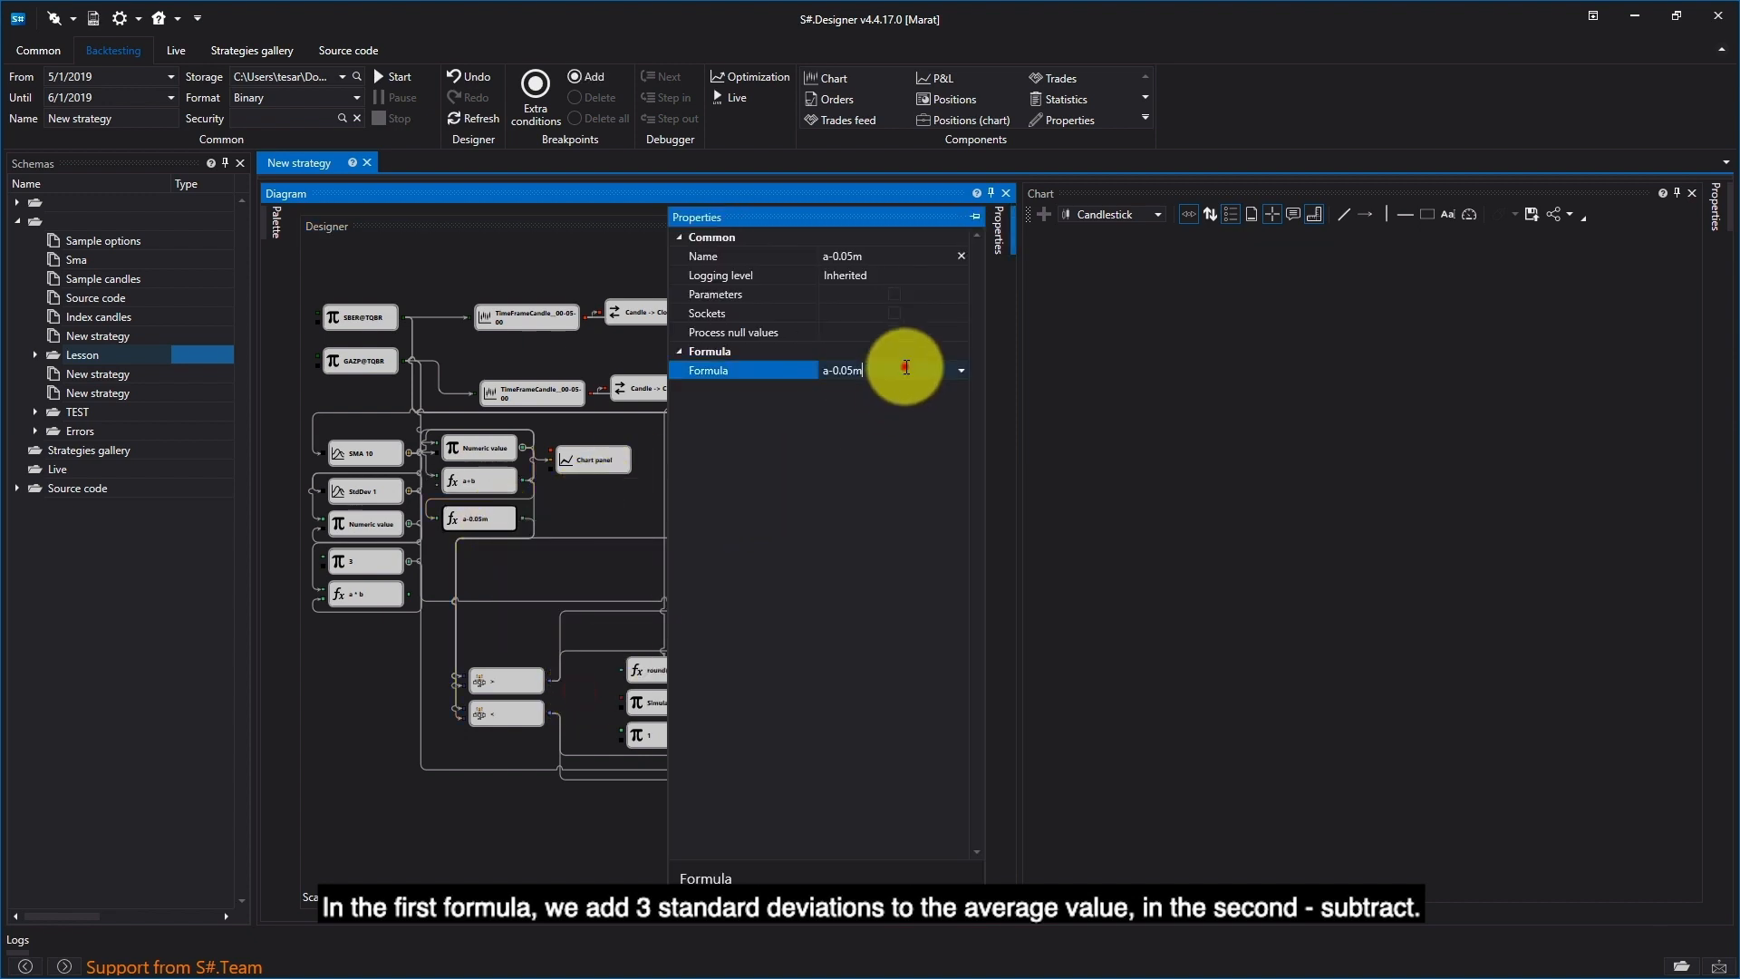
left_click(902, 368)
key("BackSpace")
key("BackSpace")
key("BackSpace")
key("BackSpace")
key("BackSpace")
left_click(575, 526)
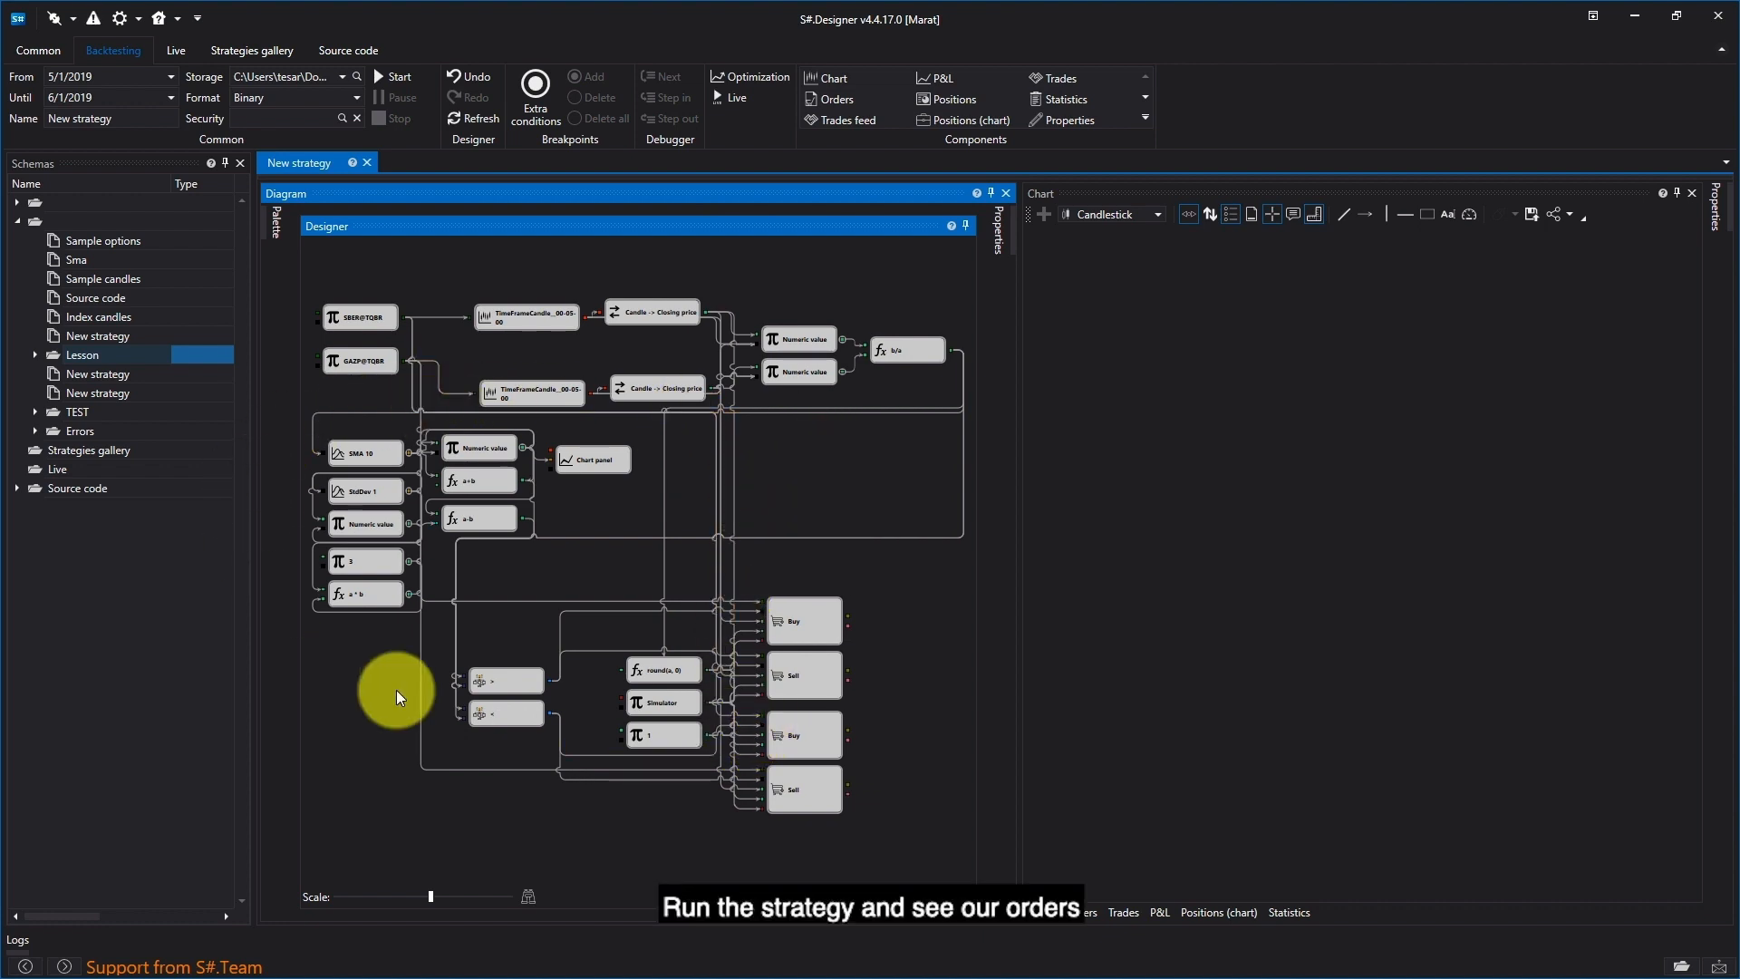
Refresh the diagram and start the strategy's backtest.
left_click(466, 109)
left_click(399, 77)
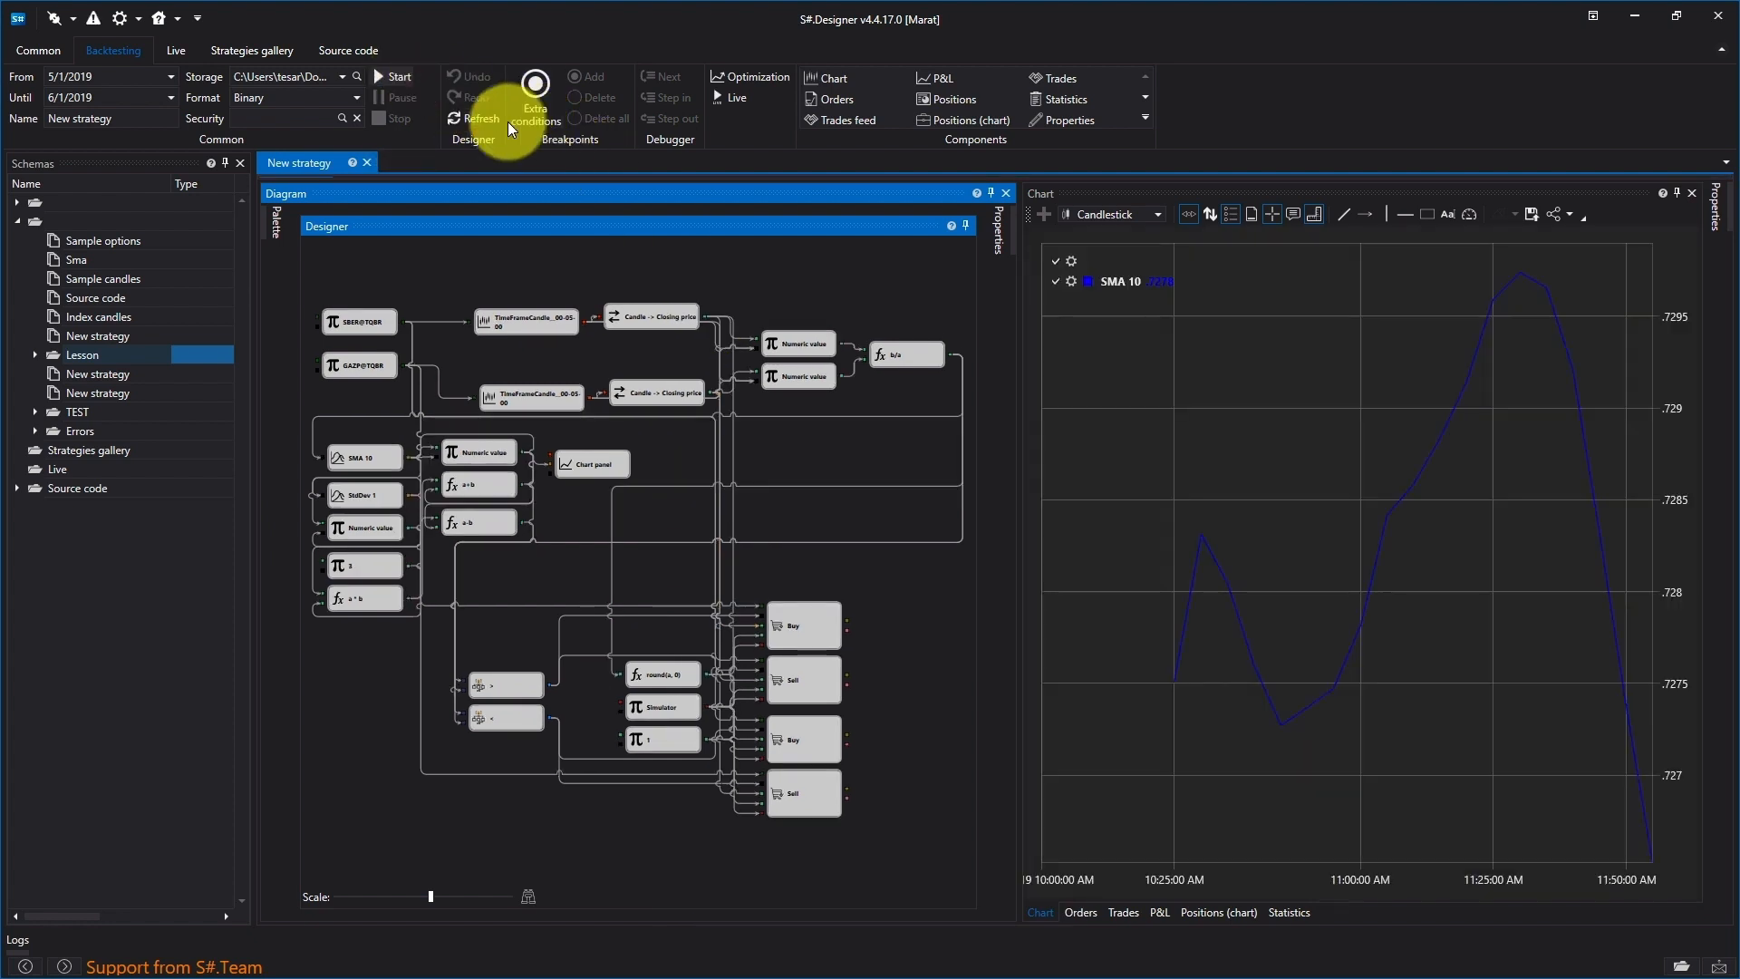
Examine the full SMA 10 chart and compare it with the prices and directions of the registered orders.
left_click(1297, 572)
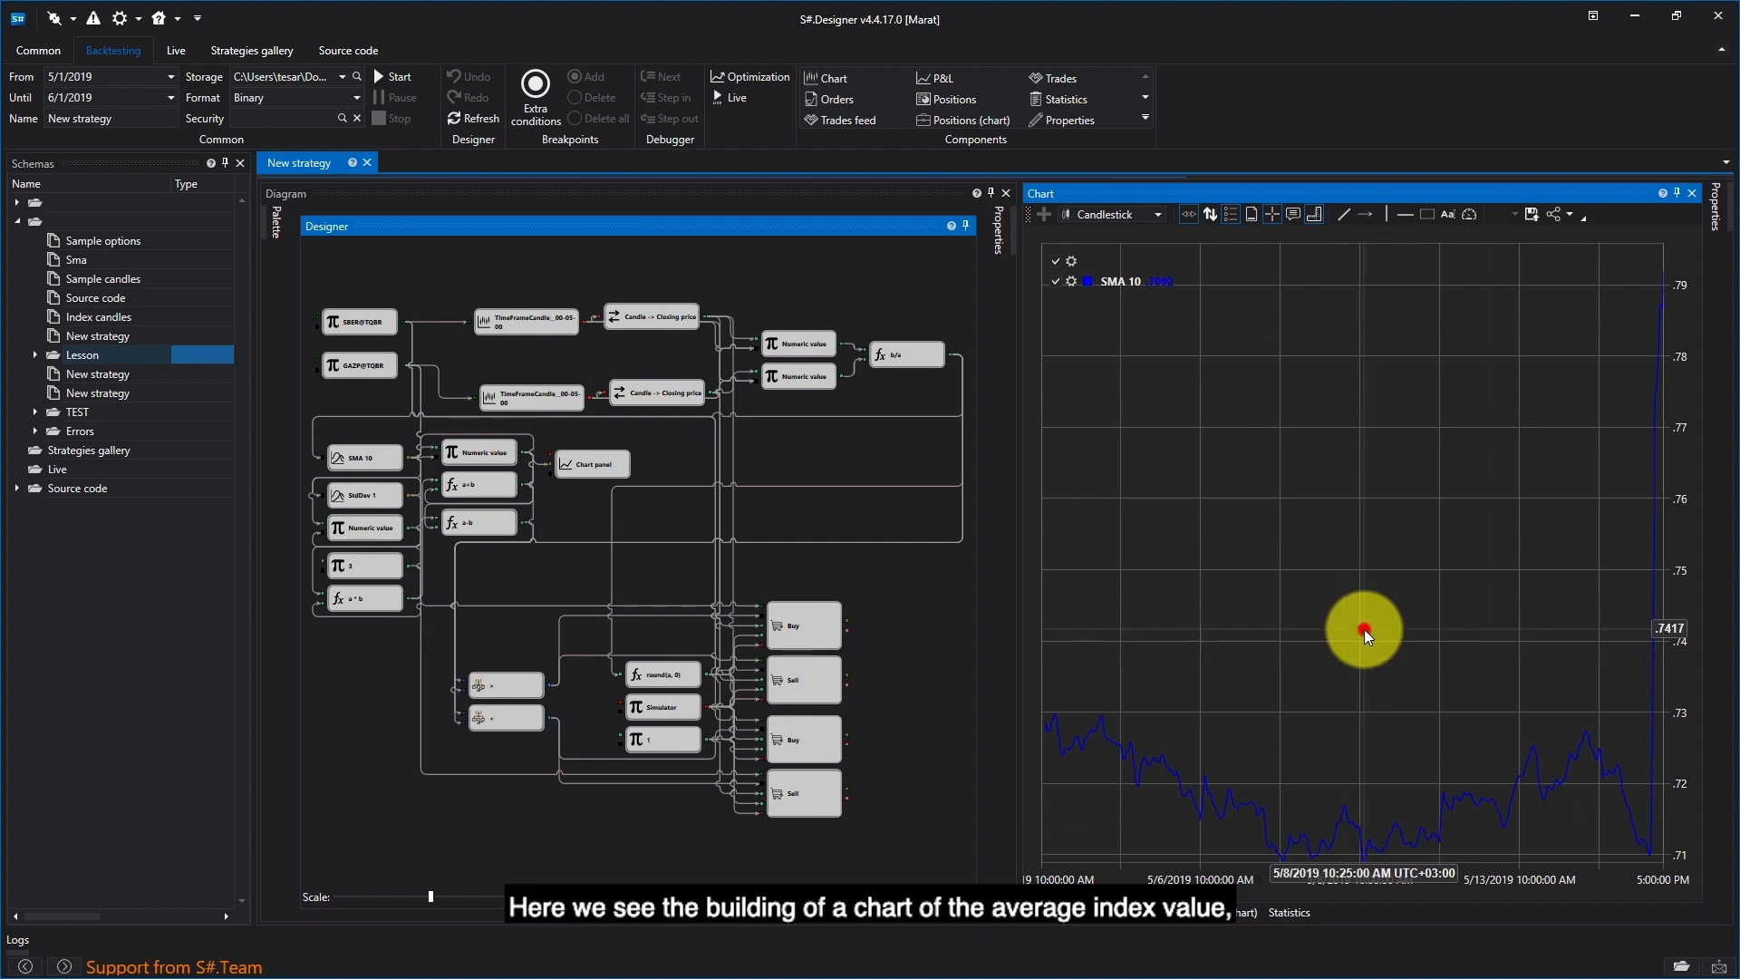
double_click(1573, 510)
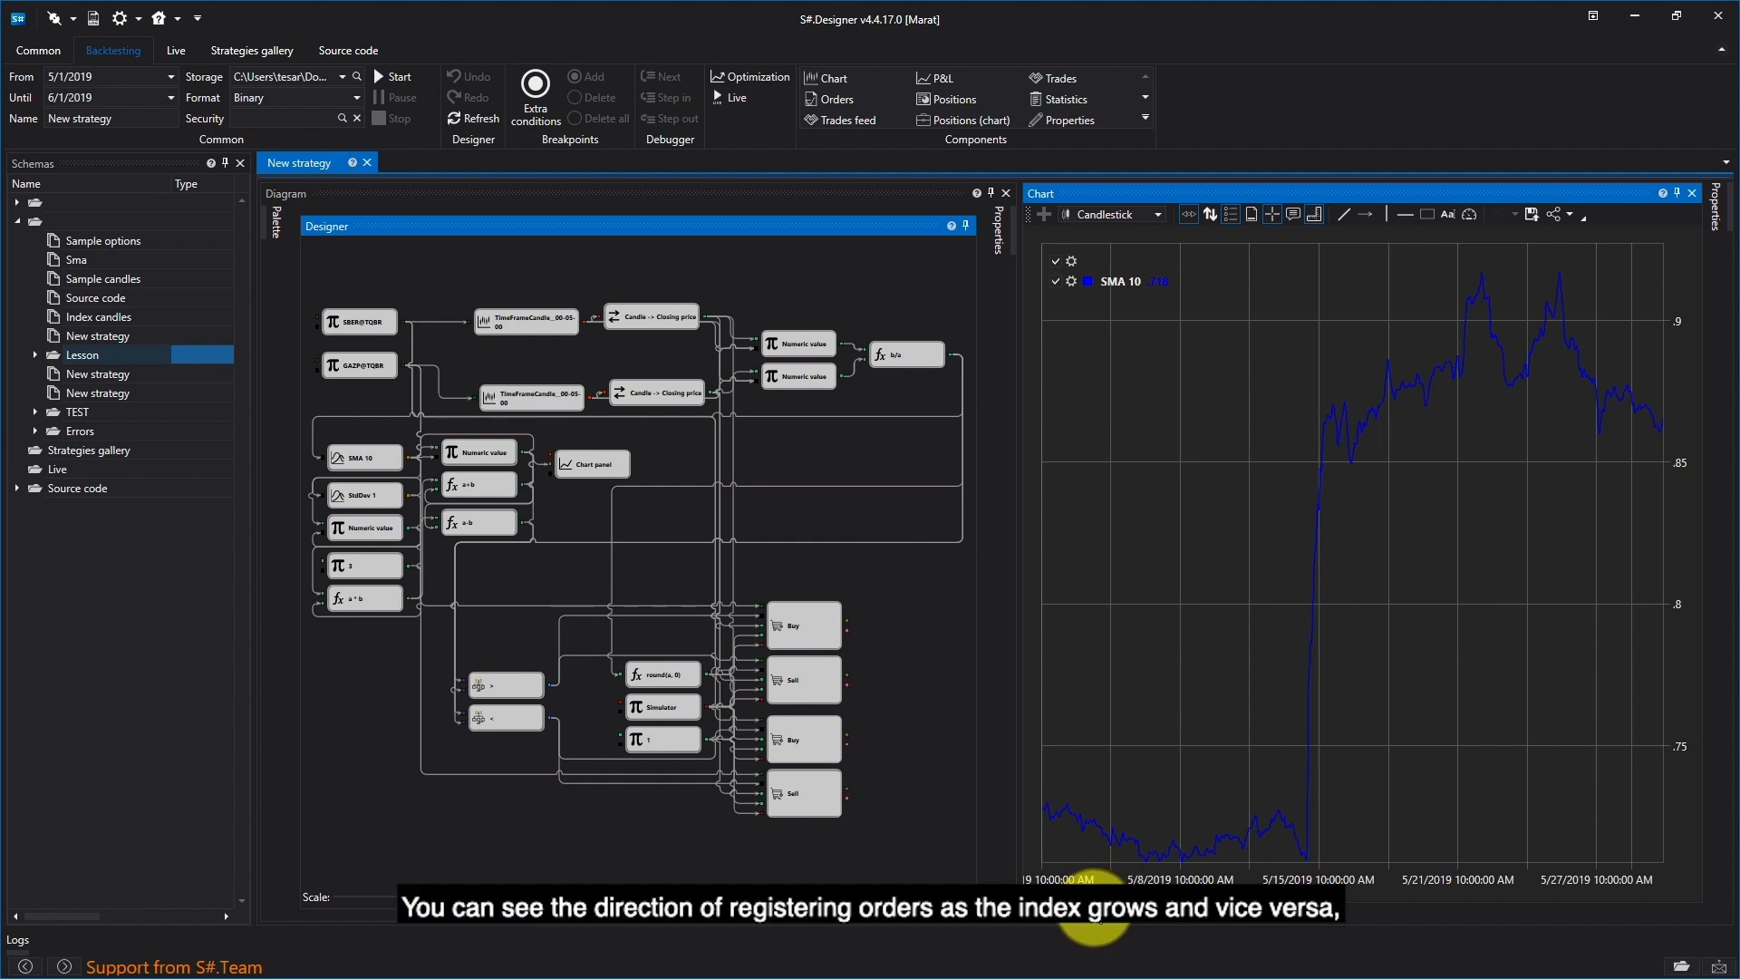
left_click(1086, 913)
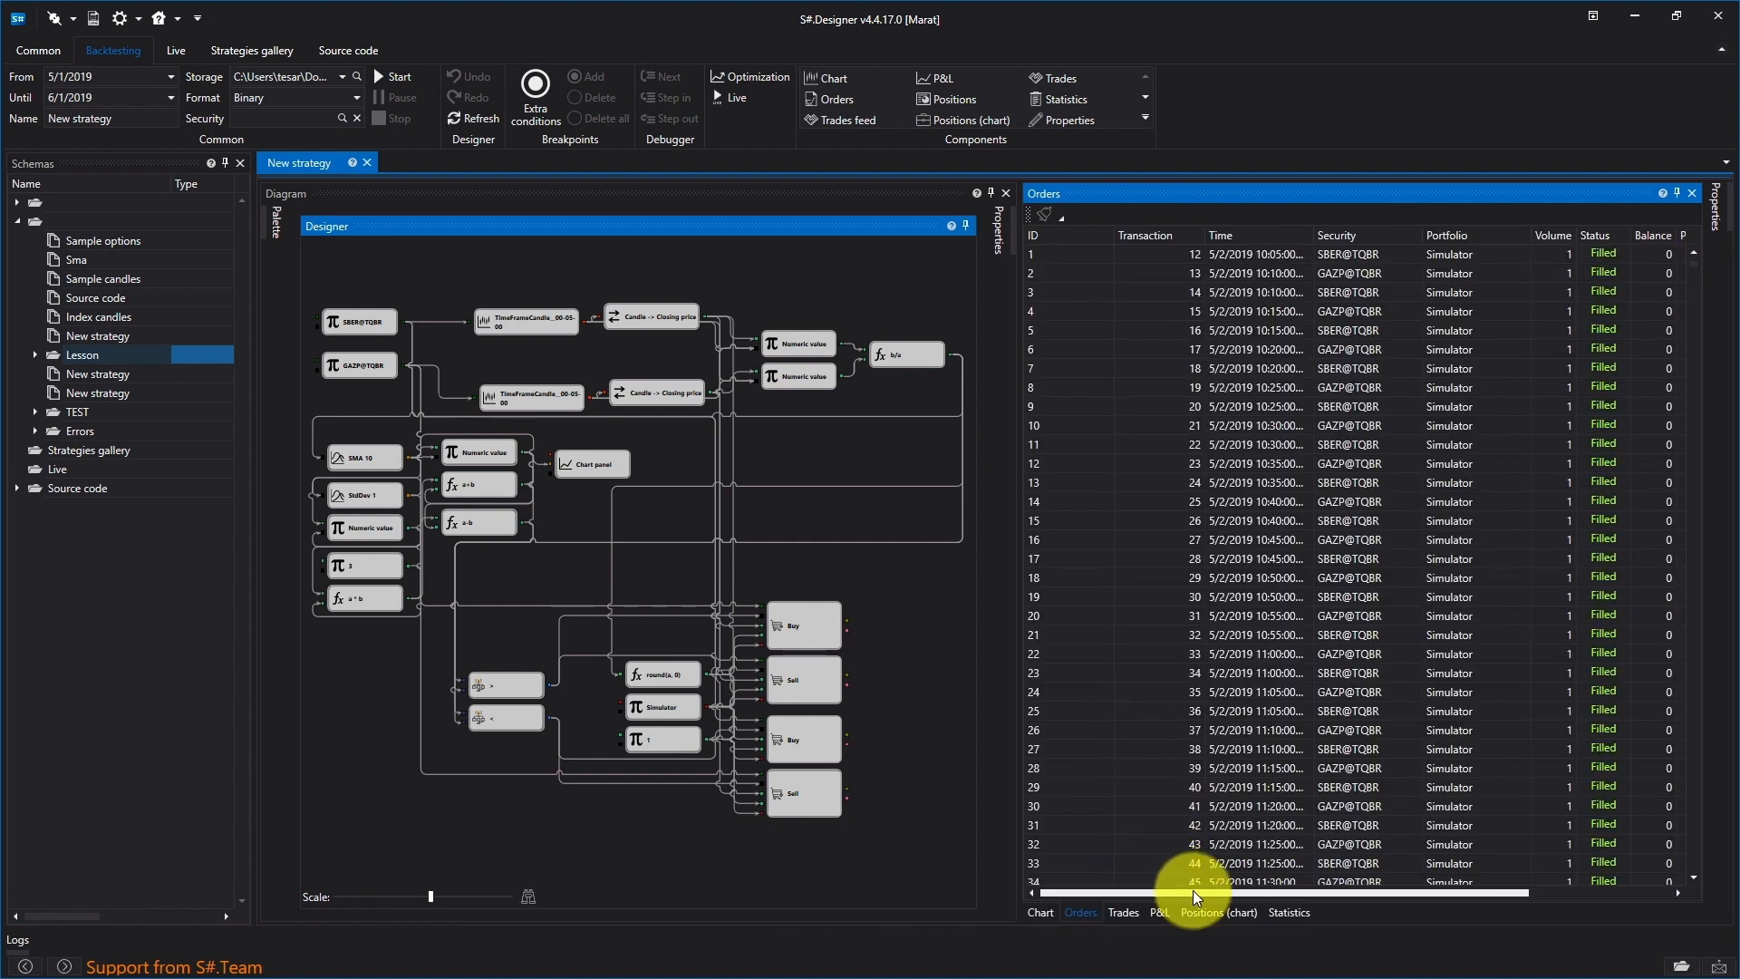
scroll(1223, 893, "right", 2)
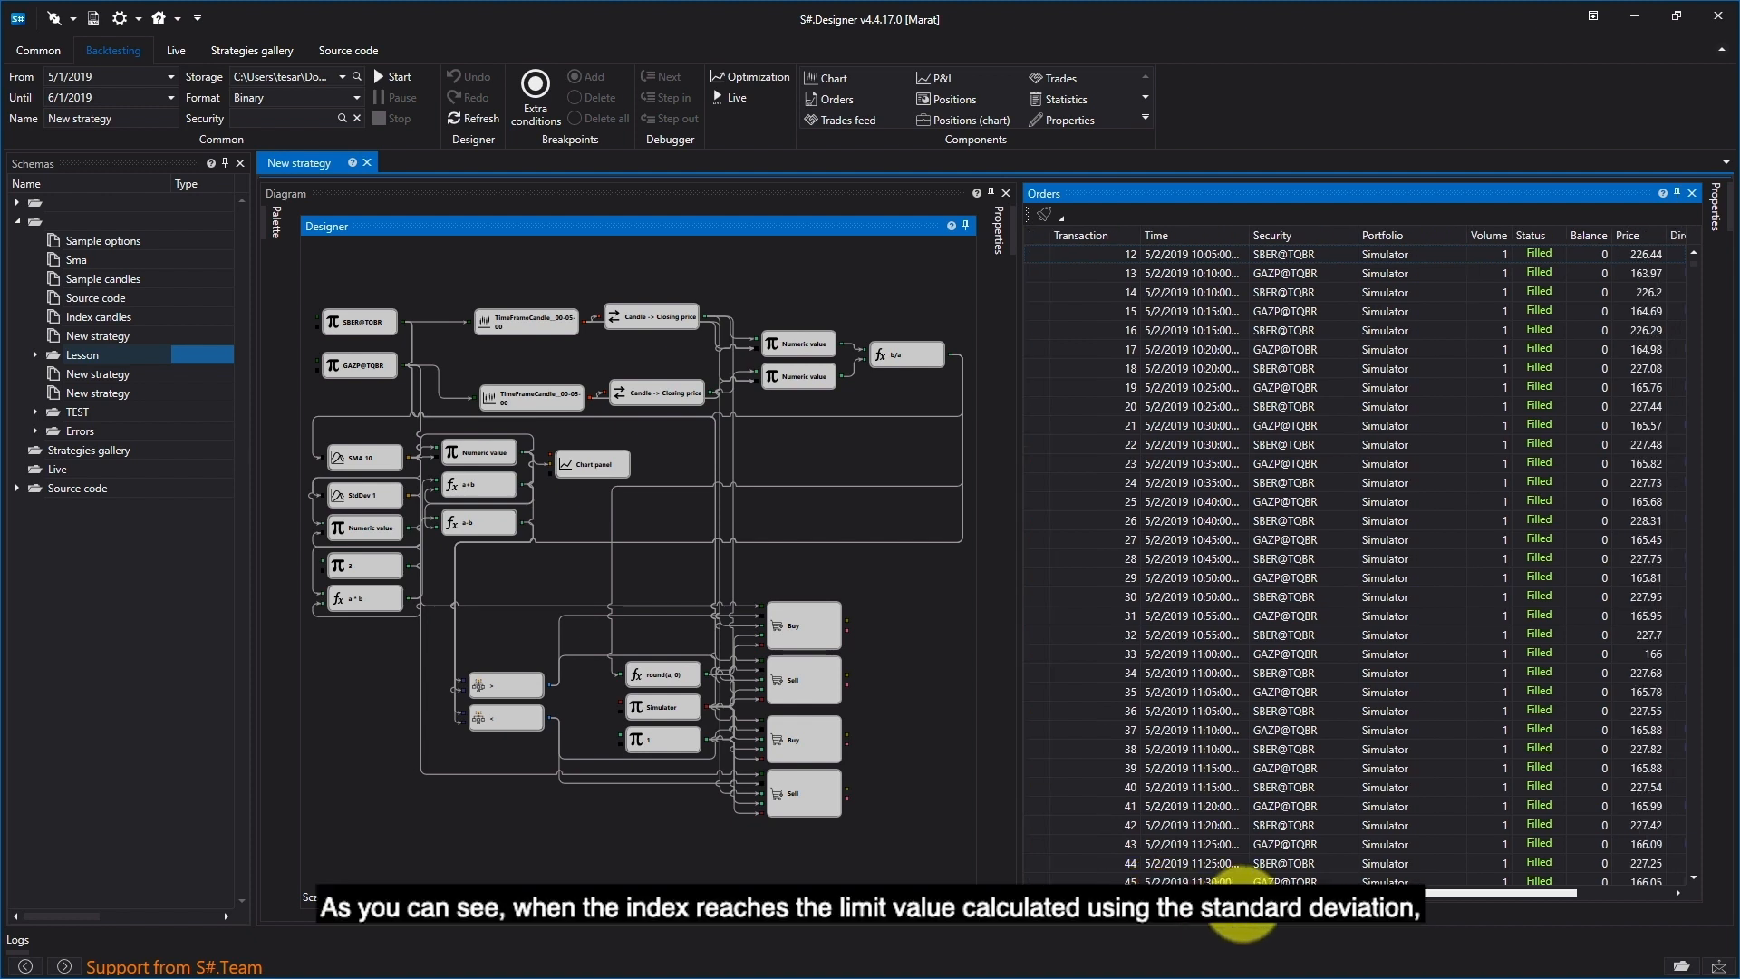
scroll(1256, 920, "right", 2)
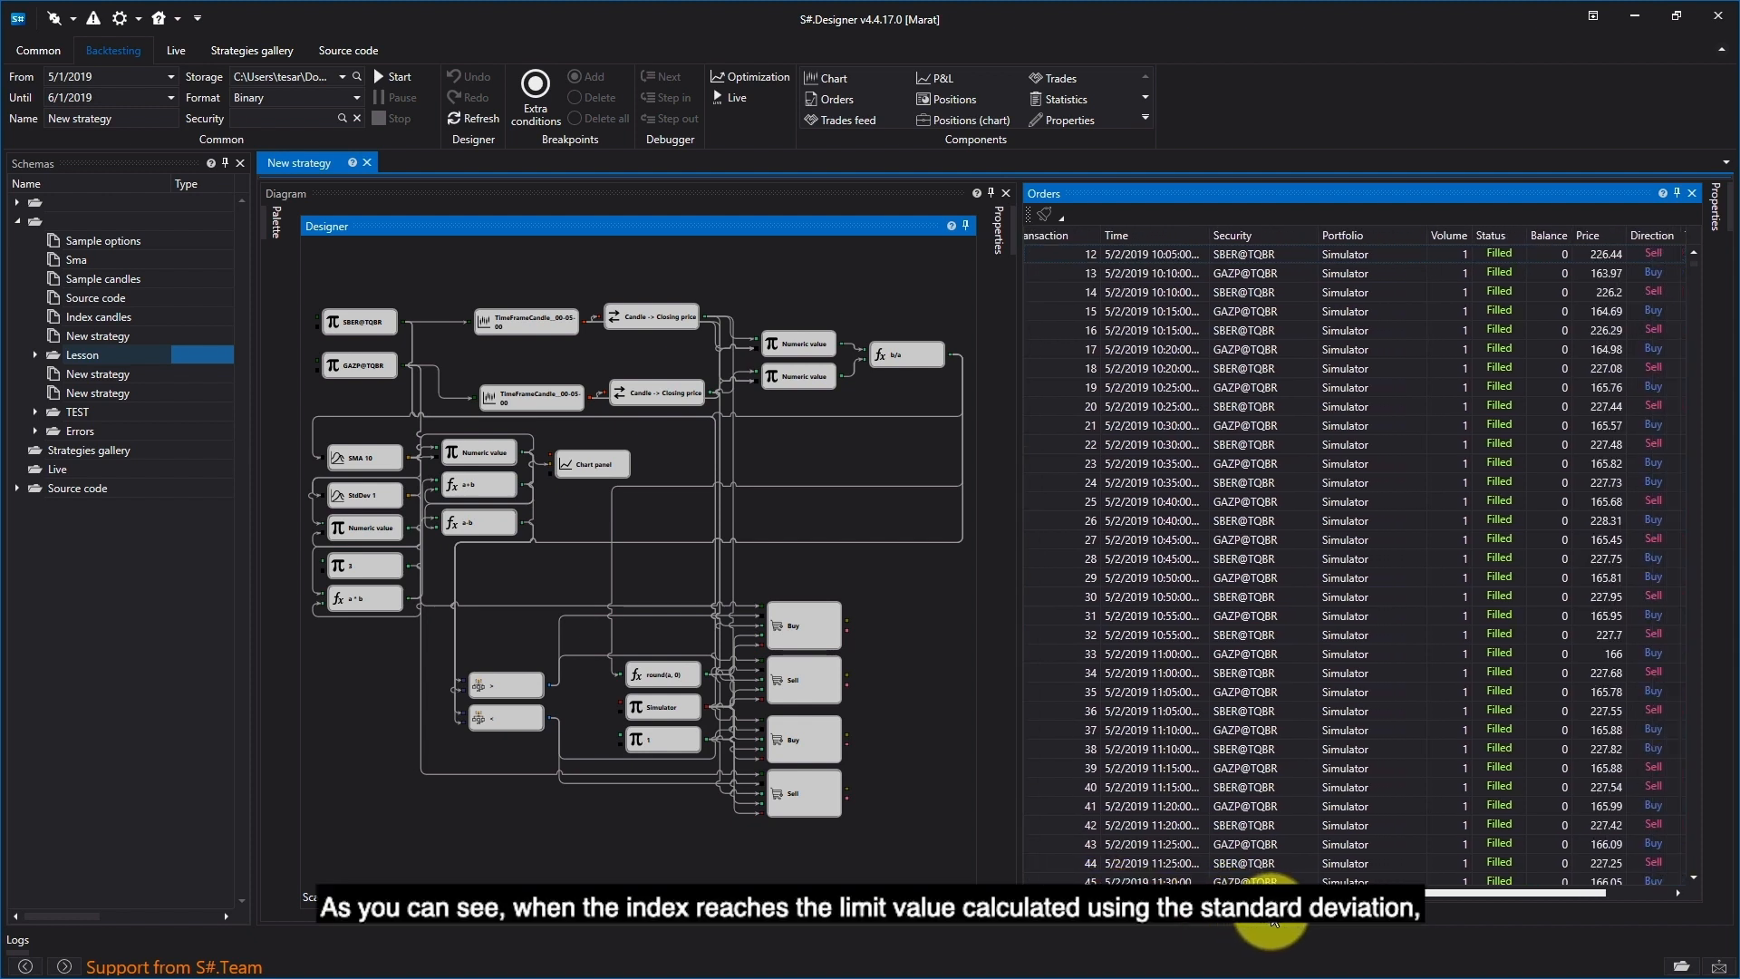
scroll(1277, 920, "right", 1)
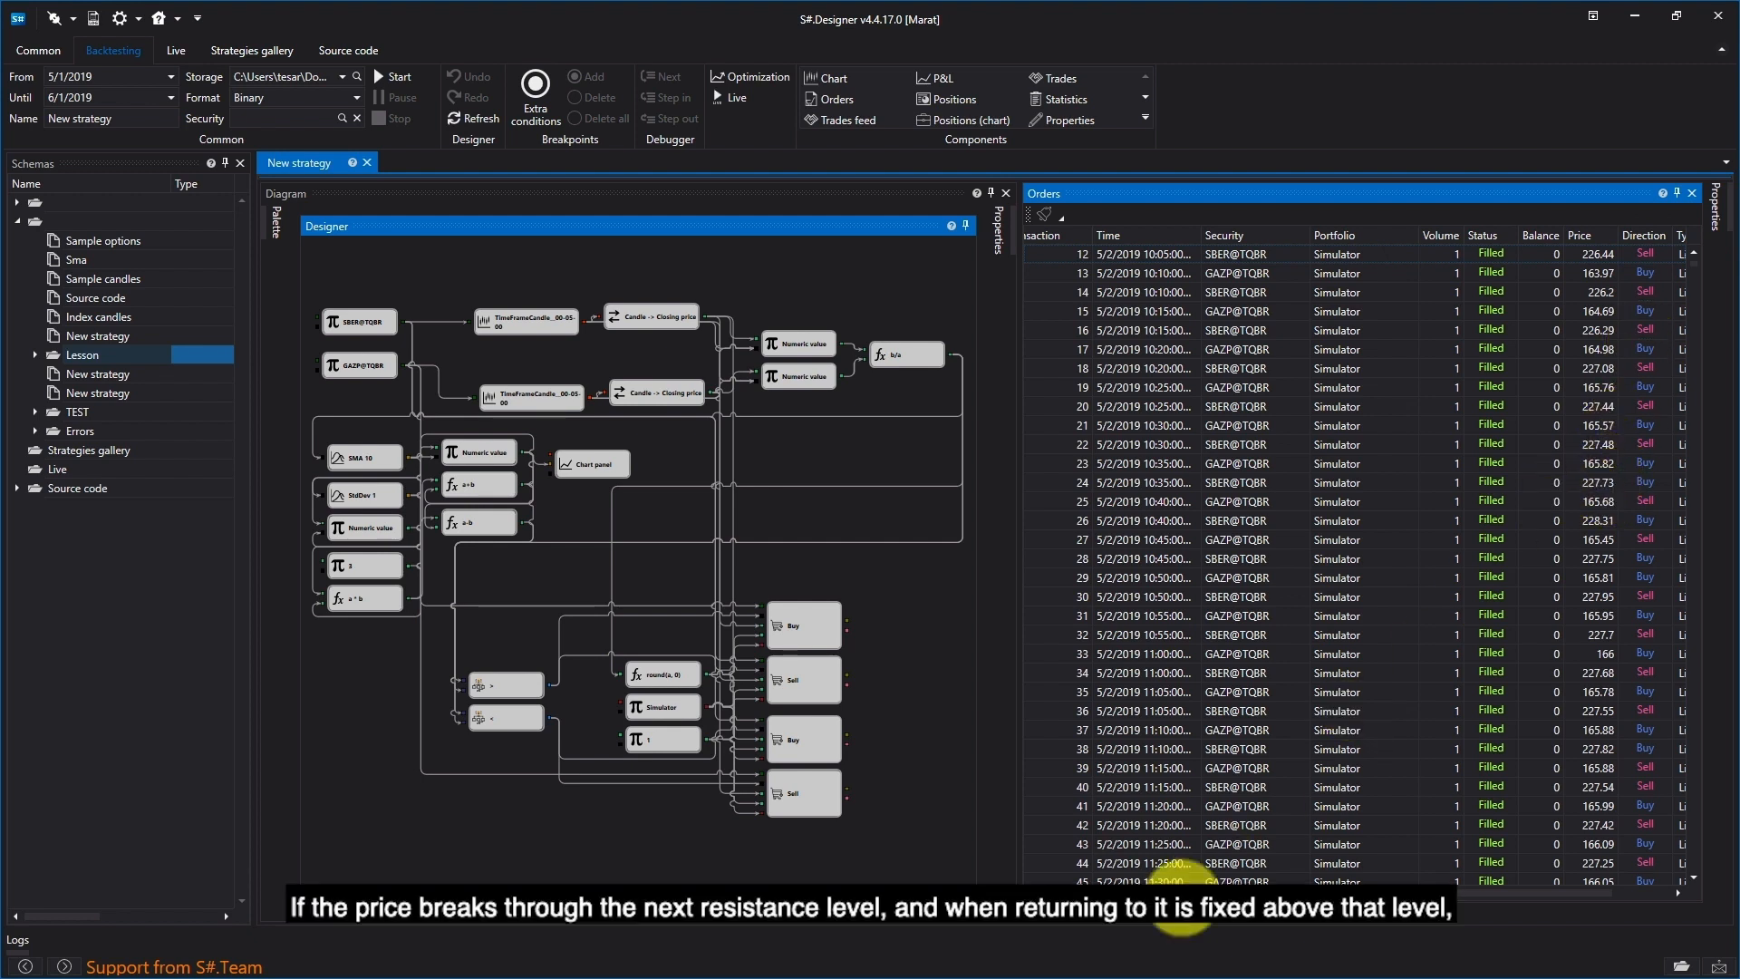
left_click(1036, 925)
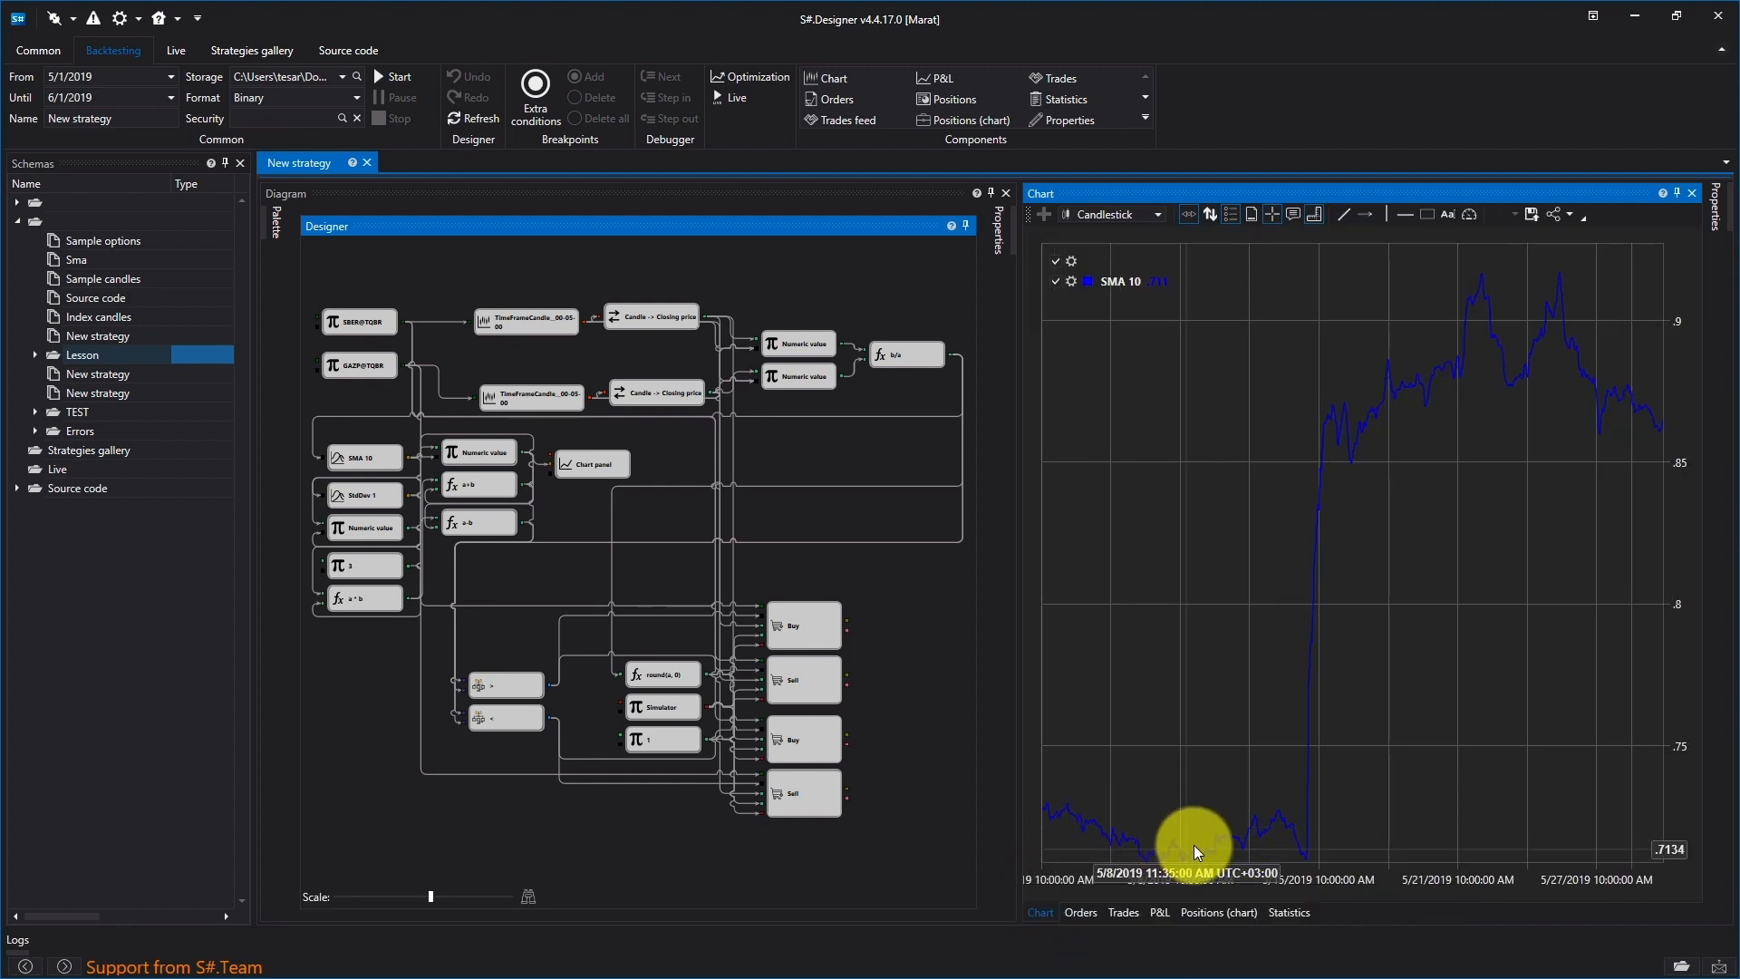
left_click(1097, 923)
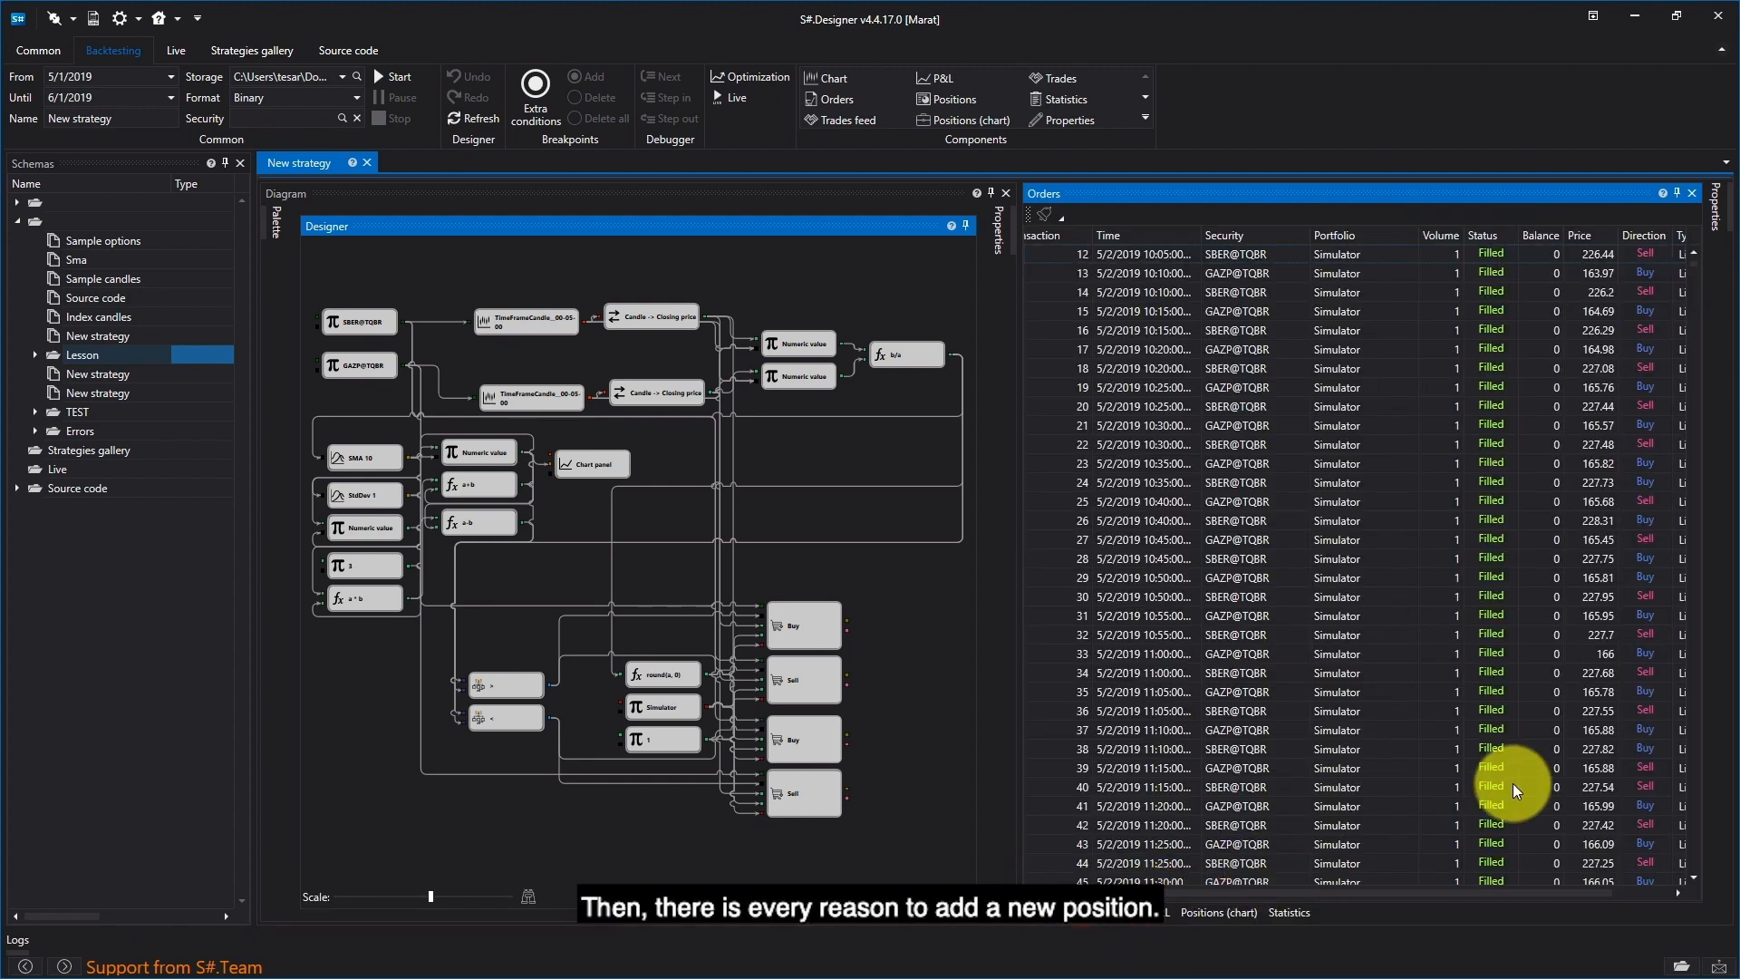